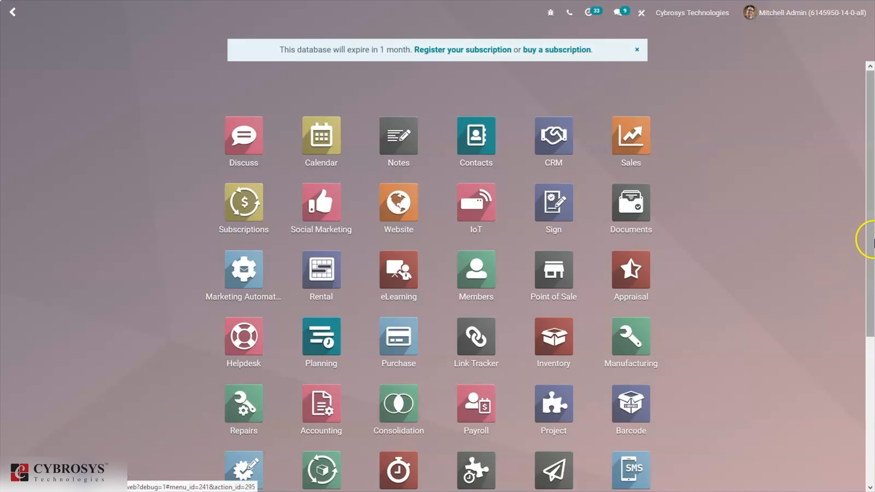
Search all modules for 'chile' to show Chile - E-invoicing, Accounting and Accounting Reports installed
left_click_drag(872, 239, 871, 397)
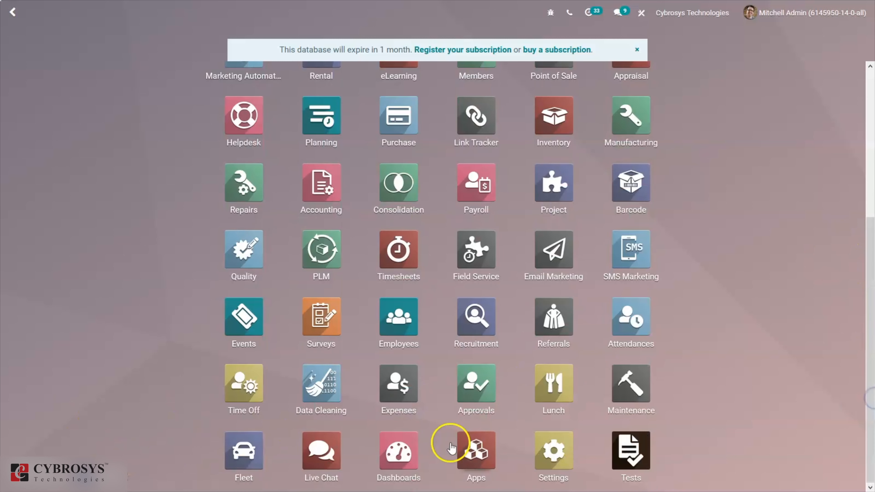
left_click(462, 447)
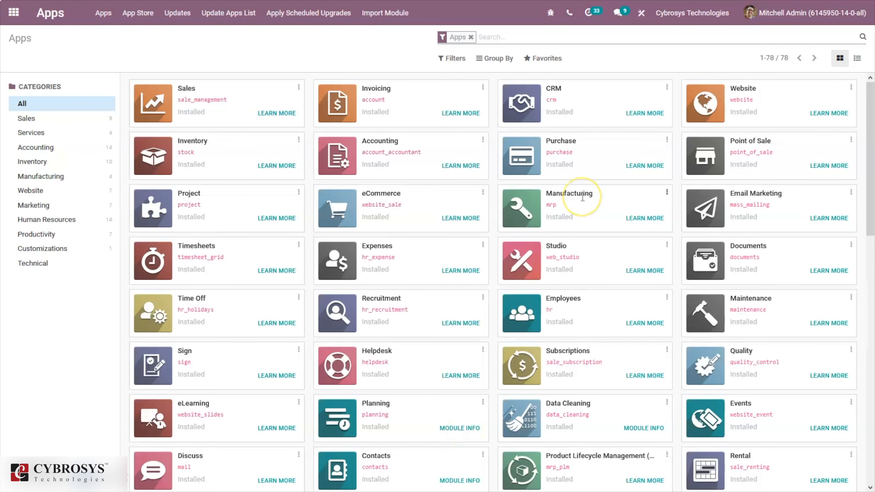
key("BackSpace")
type("chili")
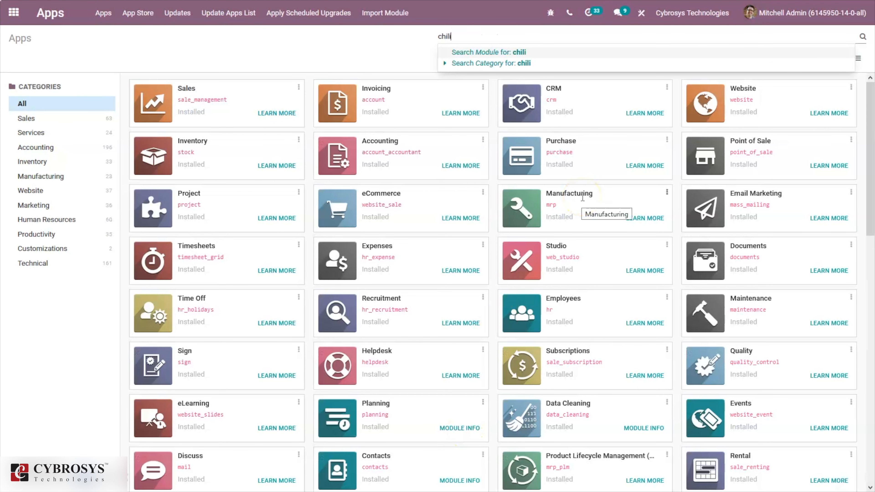
key("Return")
key("BackSpace")
type("chile")
key("Return")
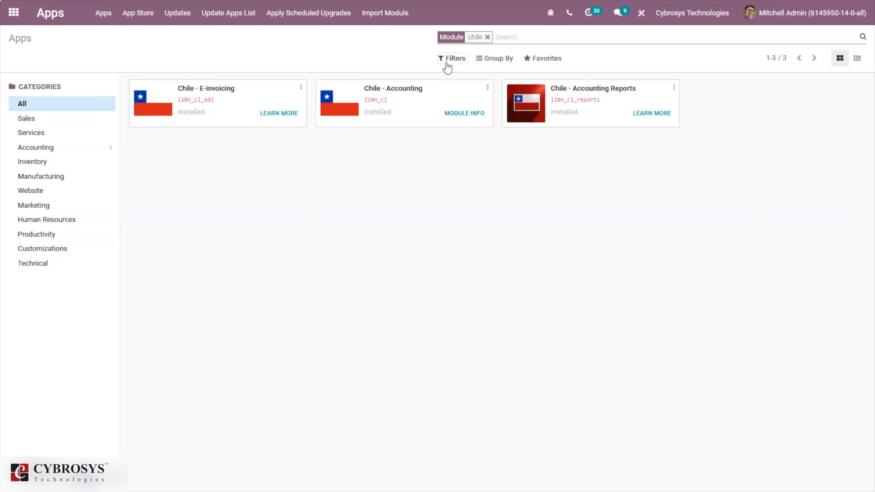
left_click(601, 113)
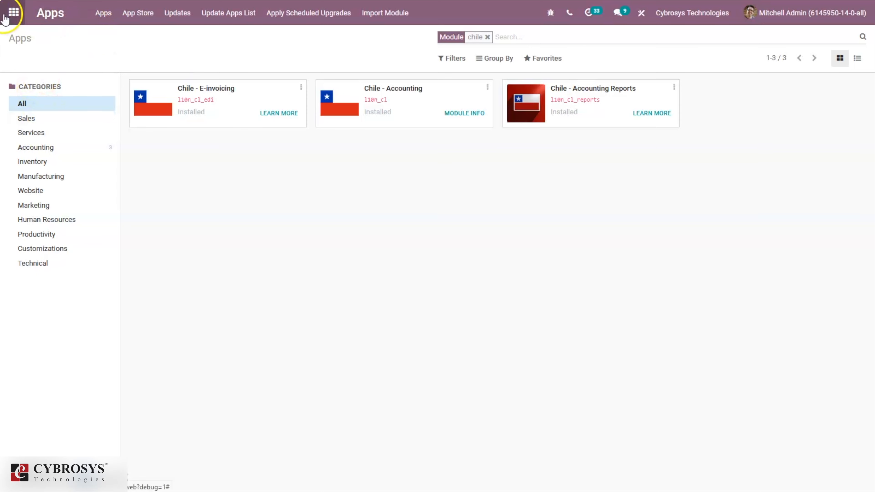
Go to Settings > Manage Companies and open the Cybrosys Technologies company record
left_click(5, 18)
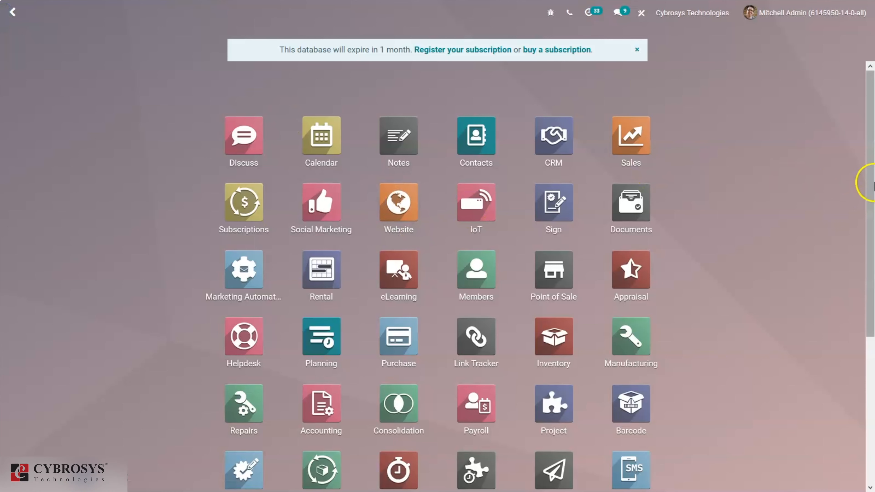
left_click_drag(870, 180, 872, 402)
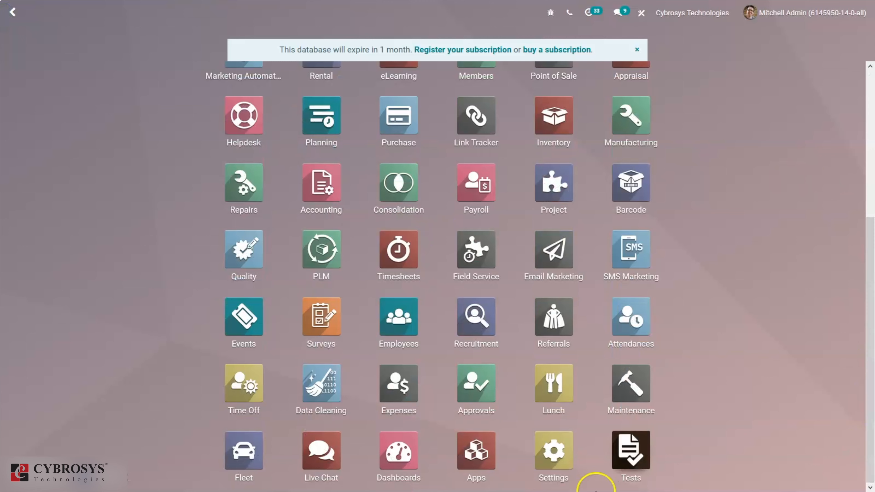
left_click(553, 453)
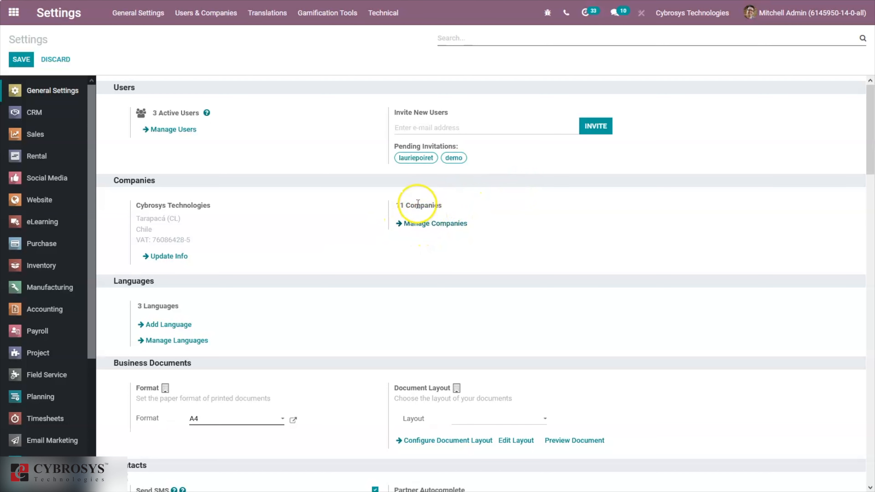
left_click(426, 225)
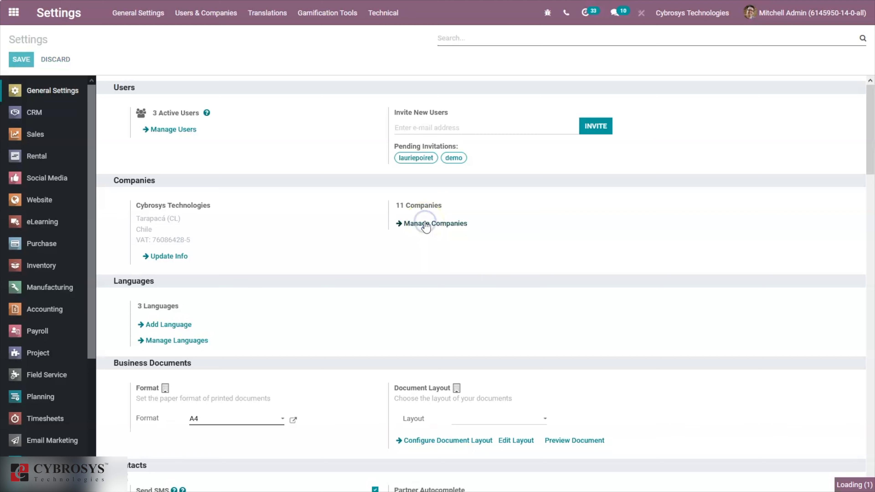
left_click(419, 230)
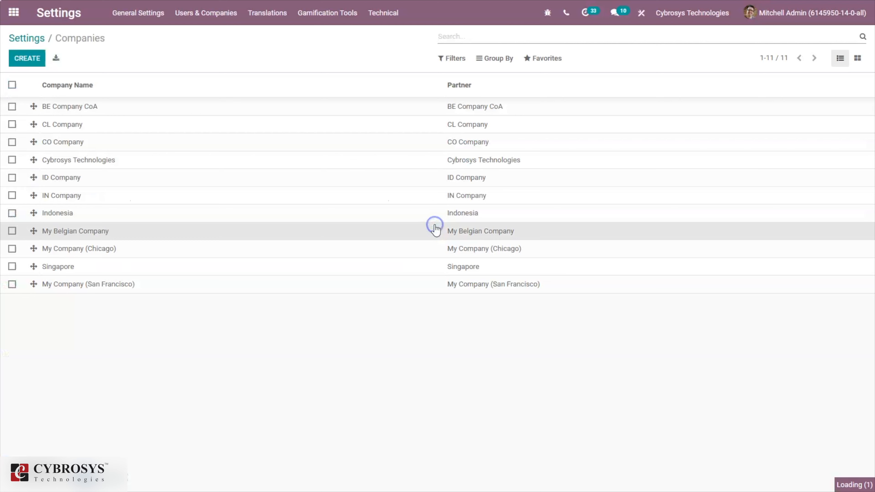
left_click(111, 231)
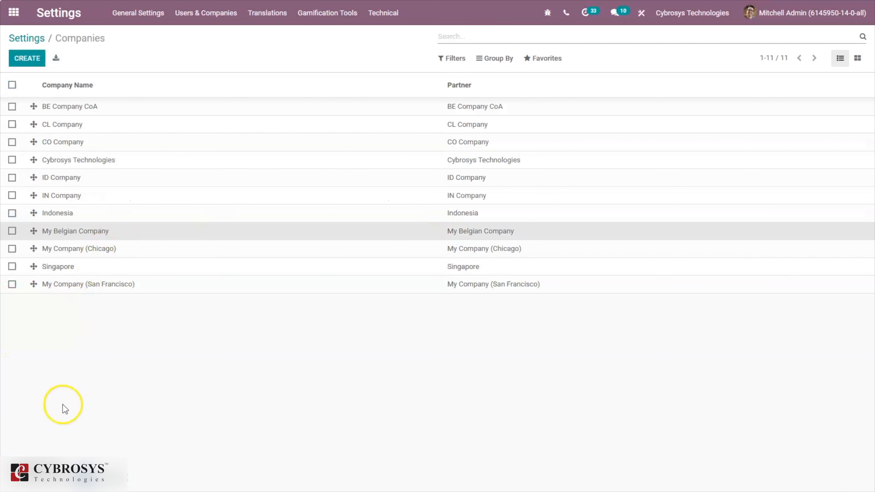
left_click(74, 38)
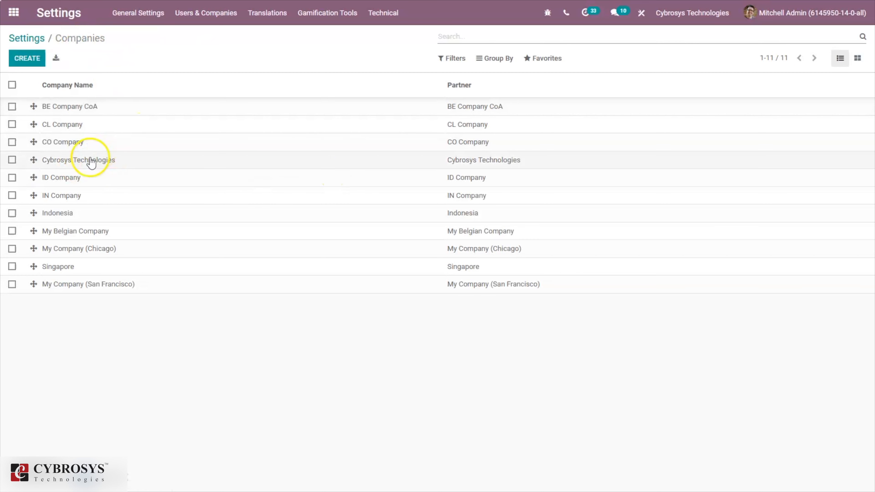
left_click(90, 162)
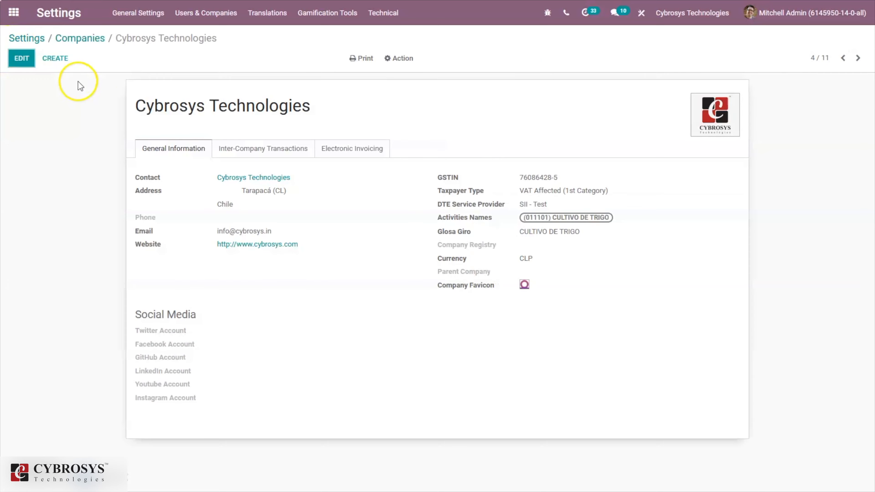
Put the Cybrosys Technologies form in edit mode, checking currency options but keeping CLP
left_click(28, 59)
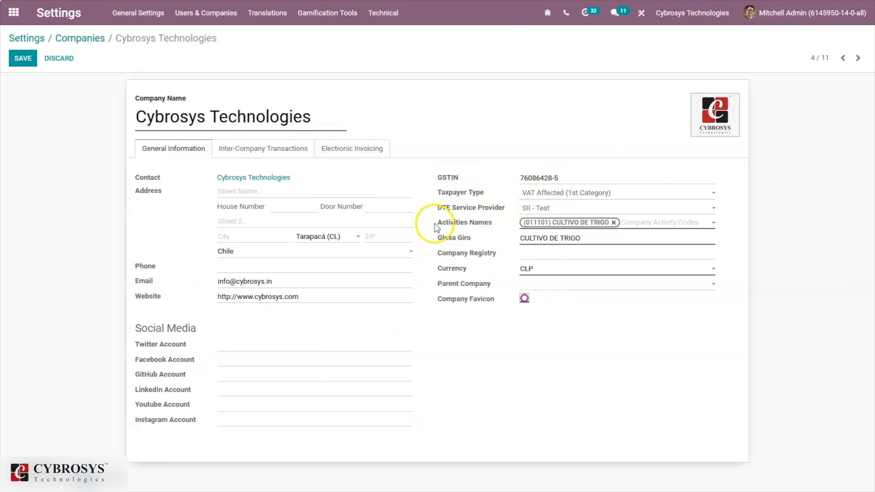
mouse_move(463, 208)
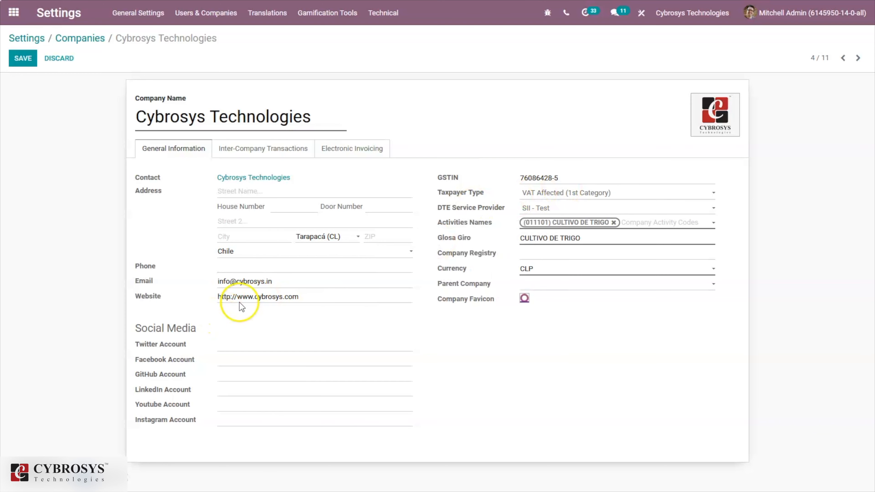
mouse_move(478, 225)
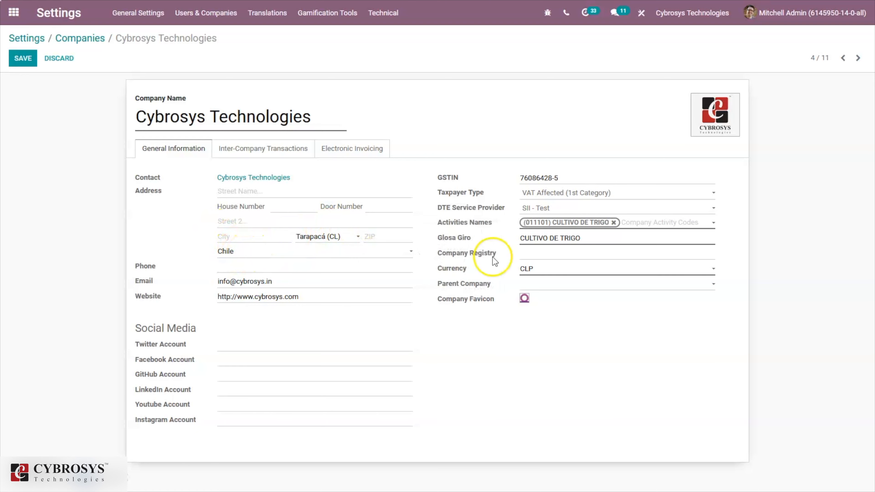
left_click(545, 275)
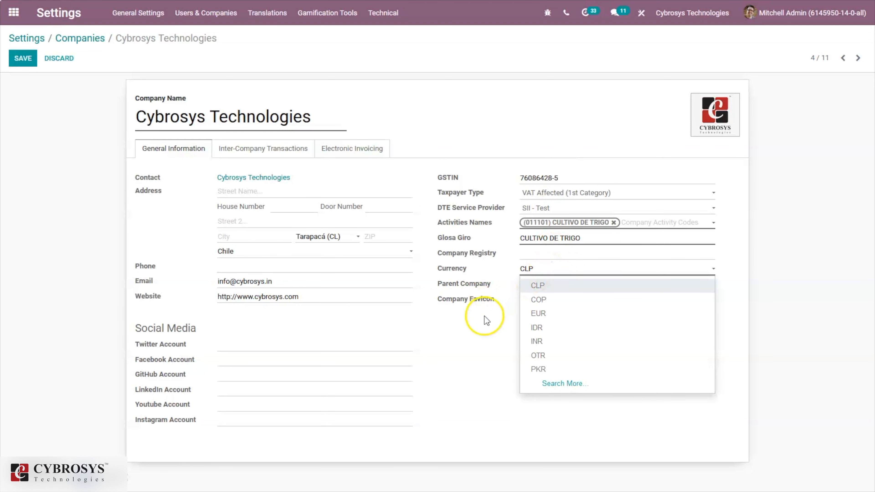
left_click(488, 308)
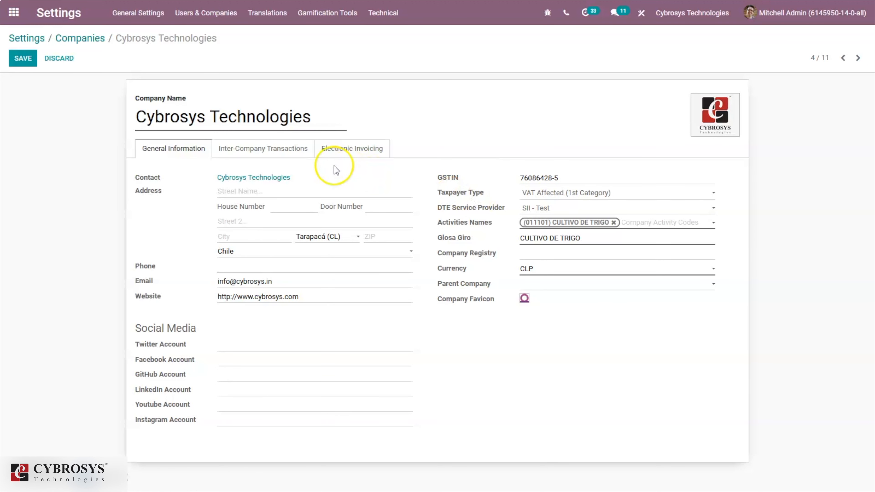
Review the Electronic Invoicing tab fields, then view the Do not synchronize inter-company rule
left_click(325, 155)
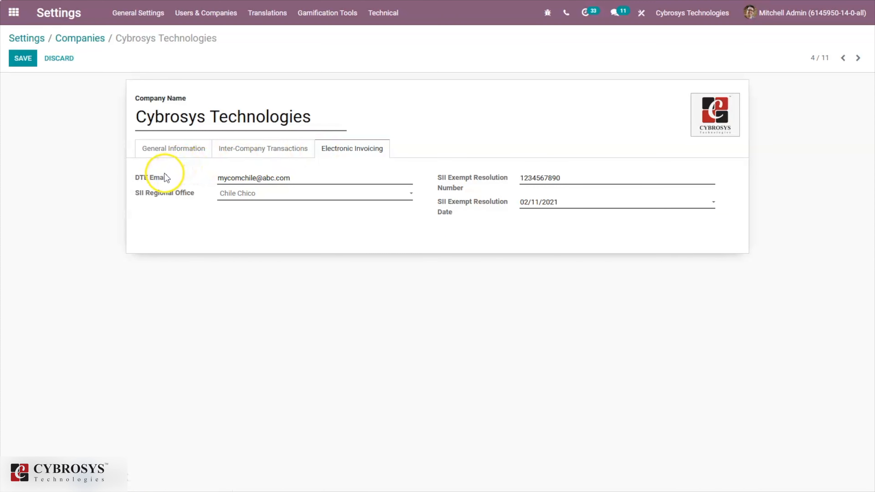
mouse_move(156, 182)
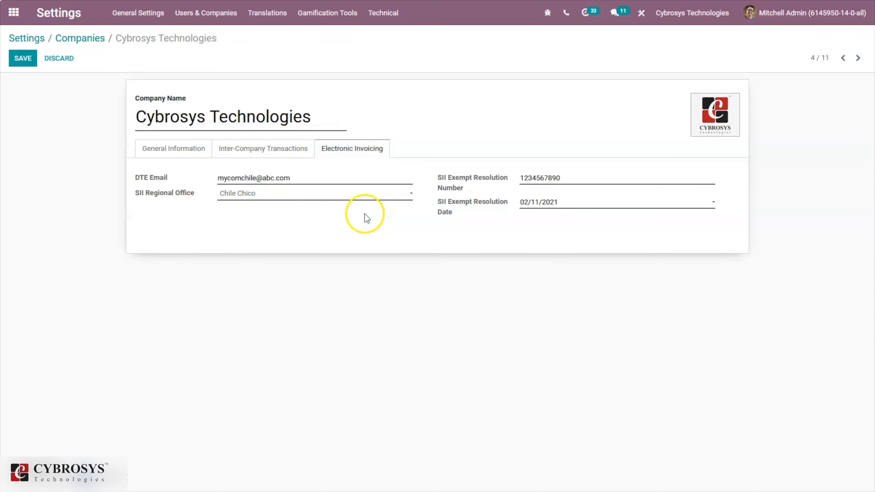
mouse_move(454, 178)
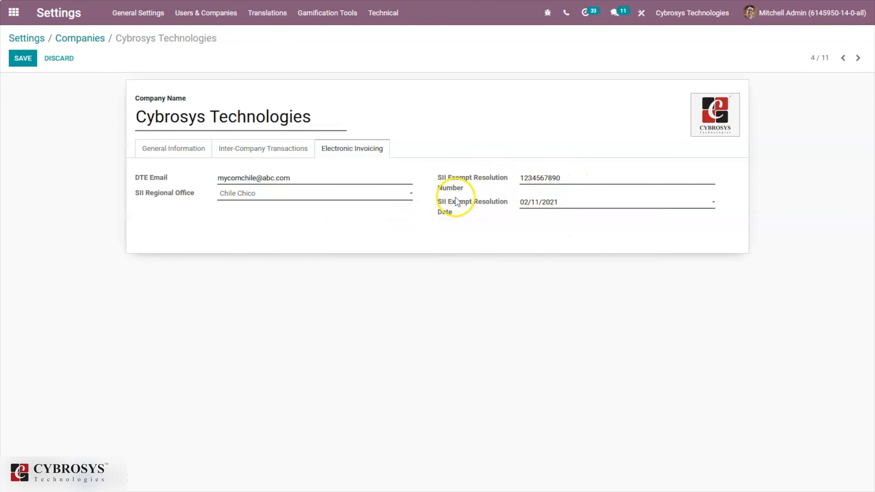
mouse_move(502, 203)
left_click(236, 151)
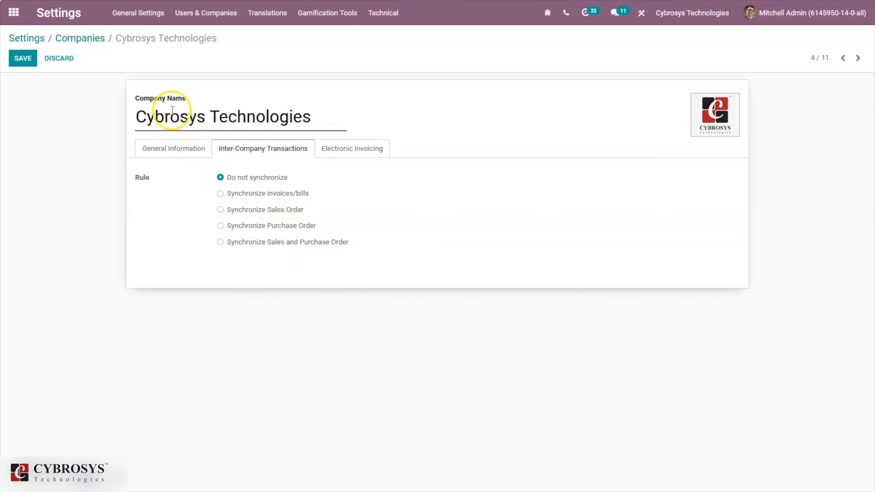
Save the Cybrosys Technologies record and go back through Companies to the General Settings page
left_click(19, 60)
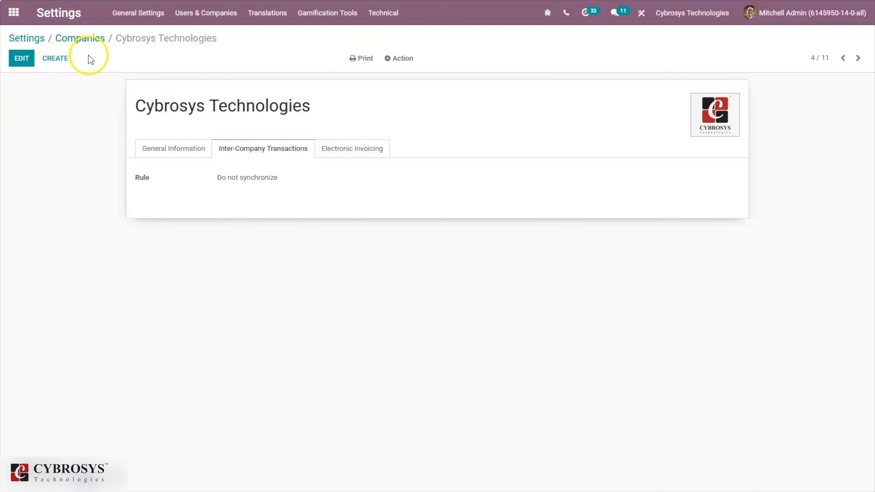
left_click(82, 40)
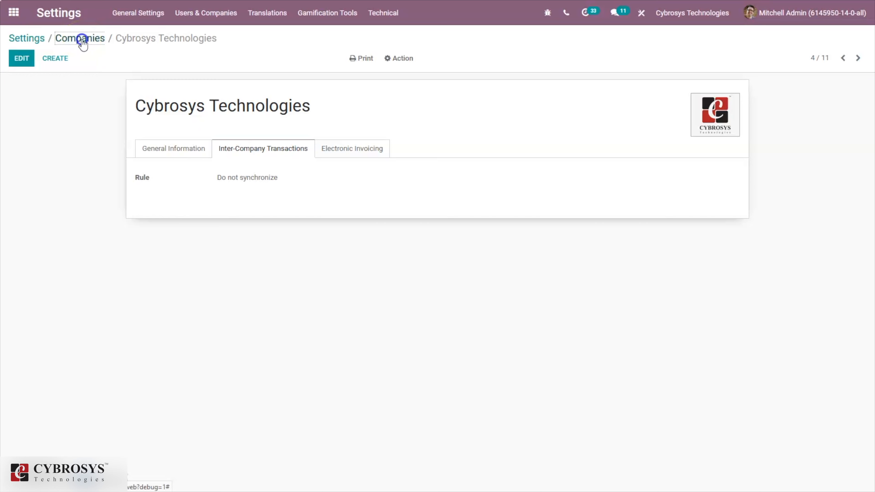
left_click(690, 10)
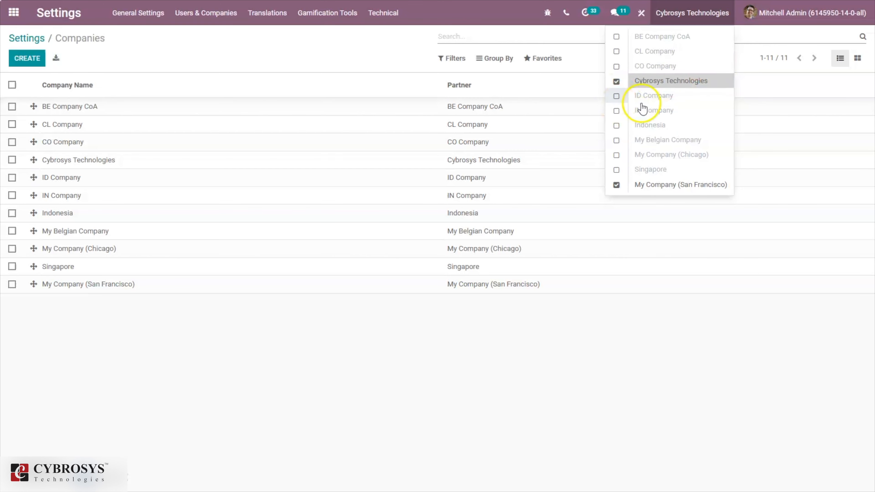
left_click(195, 41)
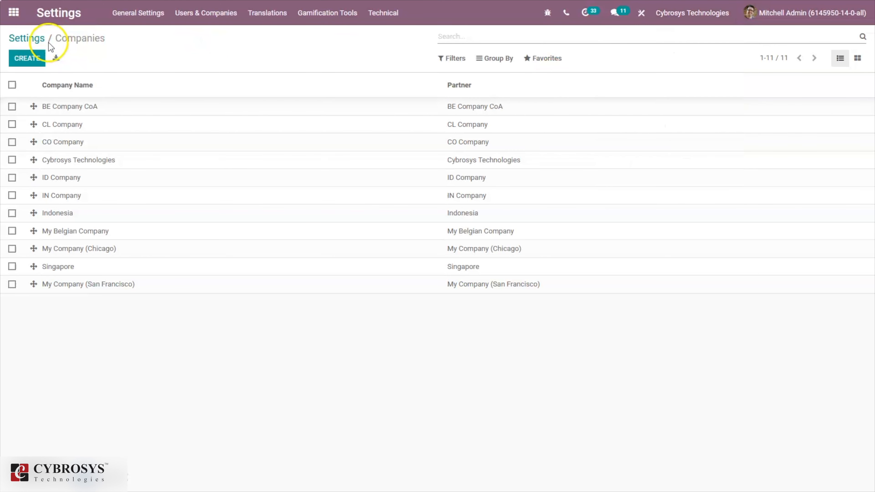
left_click(36, 44)
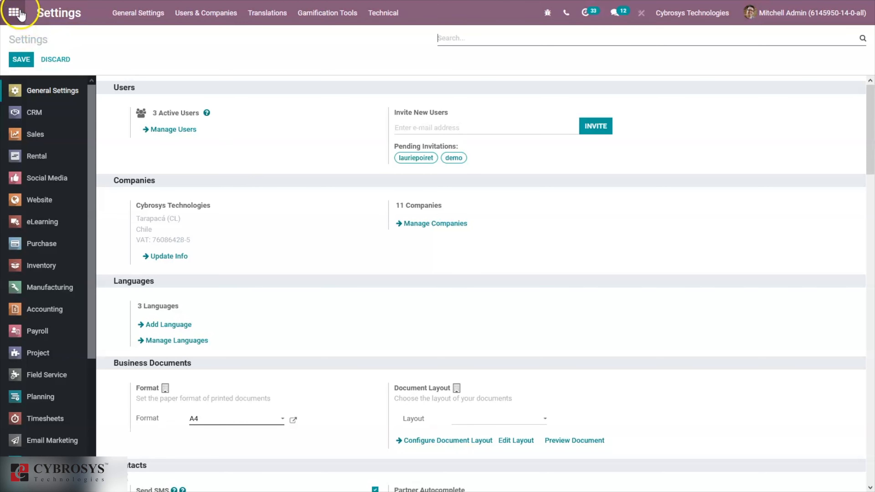
Open Accounting > Configuration > Settings, showing the Chile - Plan de Cuentas package
left_click(14, 12)
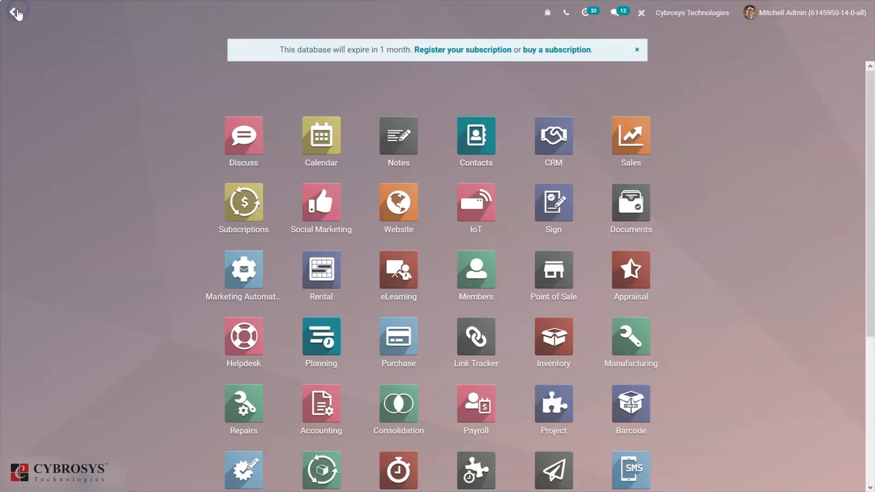
left_click(325, 429)
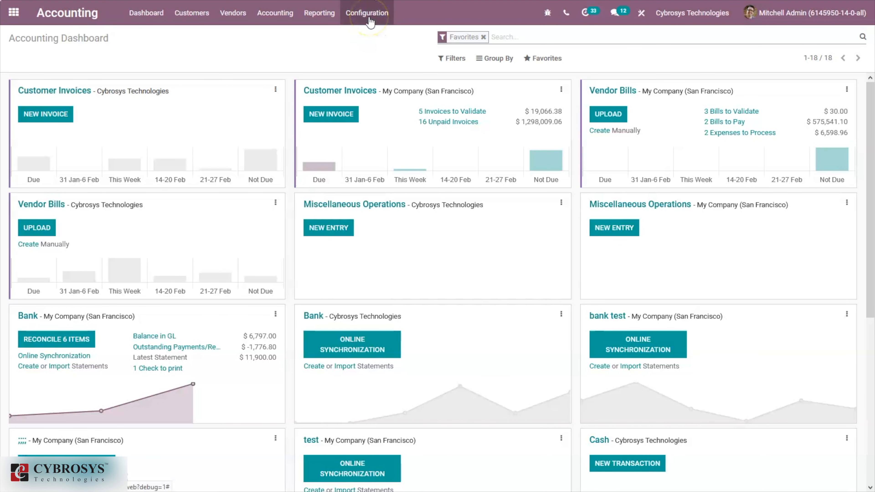
left_click(370, 22)
left_click(369, 34)
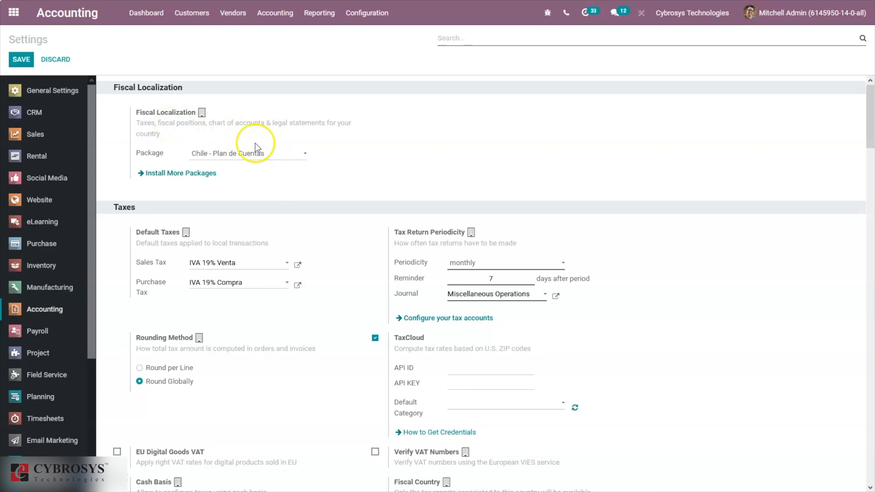
left_click(216, 155)
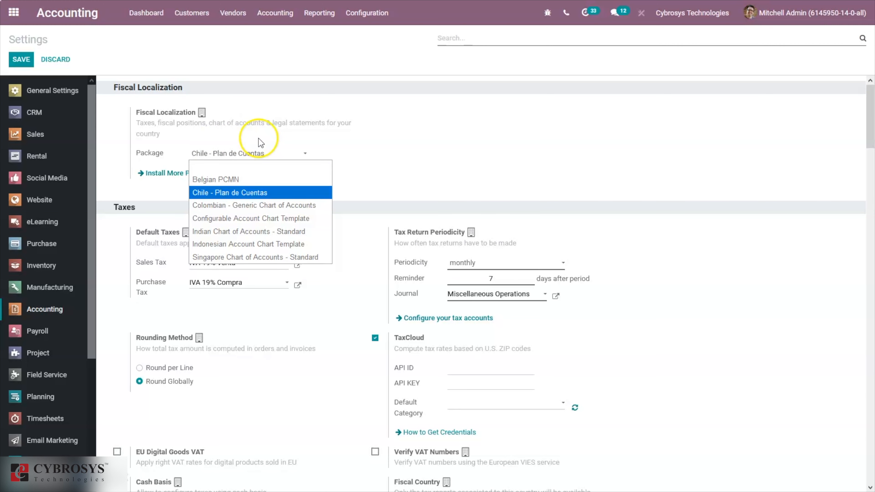
left_click(172, 158)
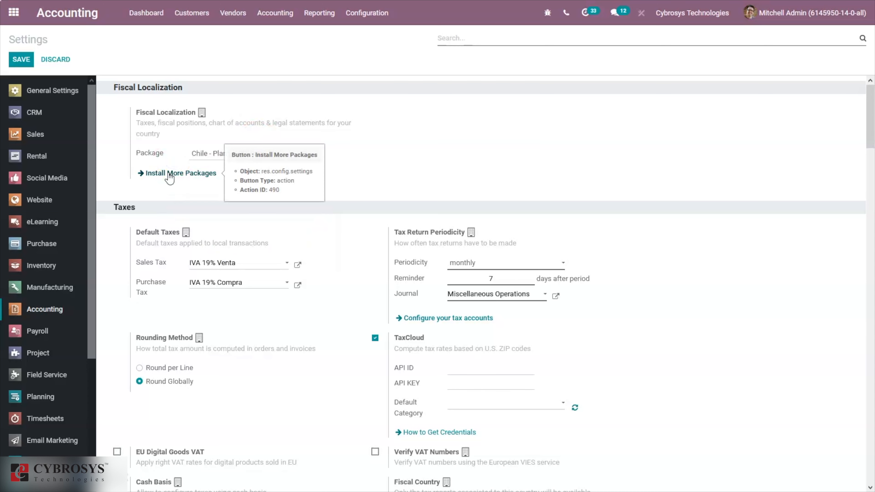
left_click(312, 215)
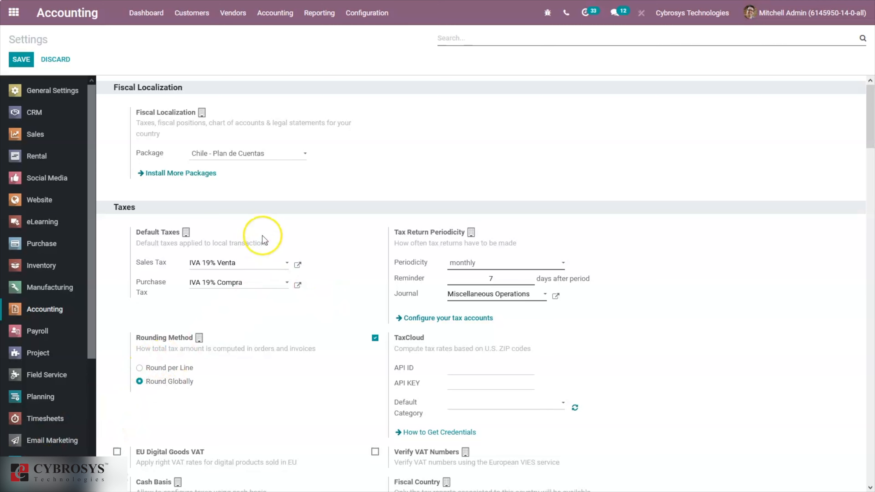
mouse_move(263, 237)
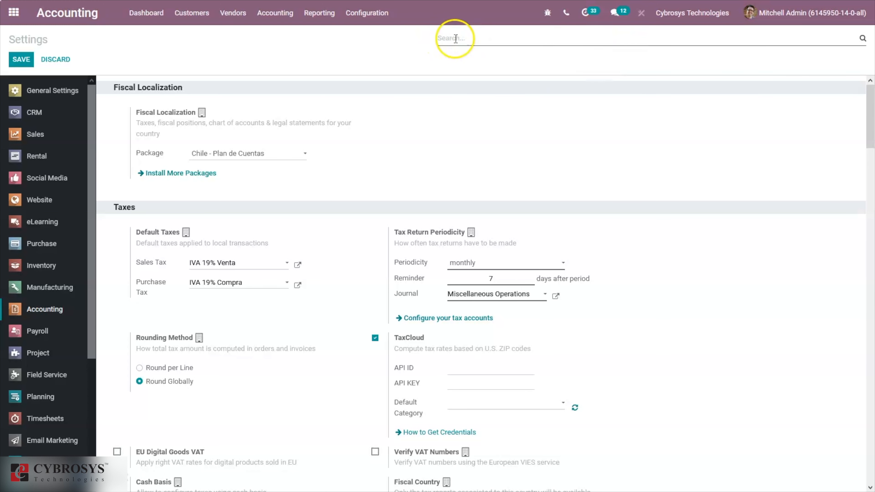
Replace the 'tax pa' settings search with 'econo' to show activity (011101) CULTIVO DE TRIGO
type("tax")
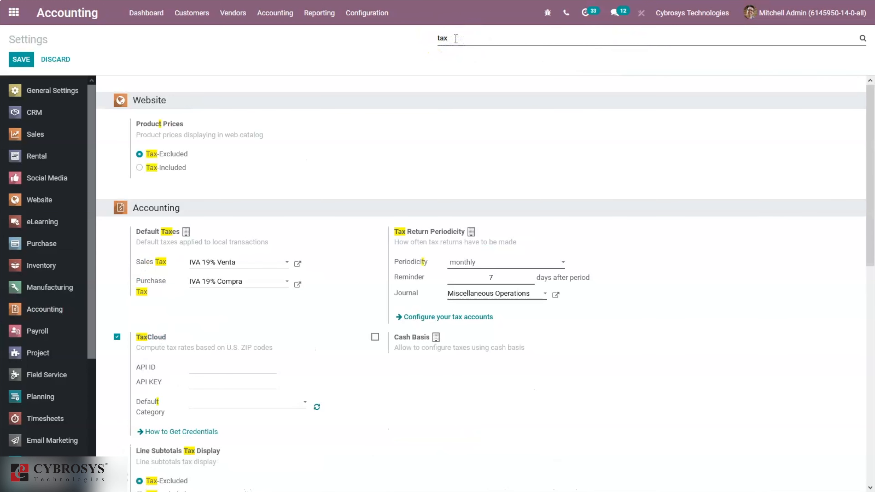
type(" pa")
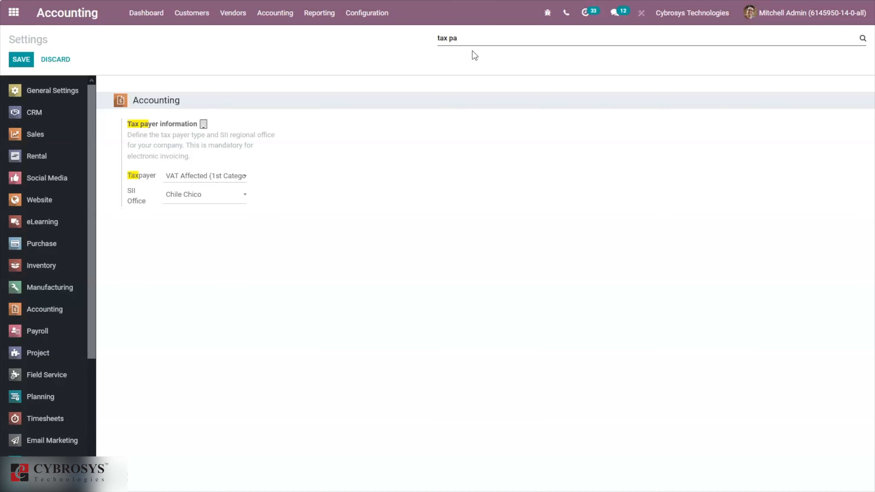
key("BackSpace")
key("BackSpace")
key("BackSpace")
key("BackSpace")
key("BackSpace")
key("BackSpace")
type("econo")
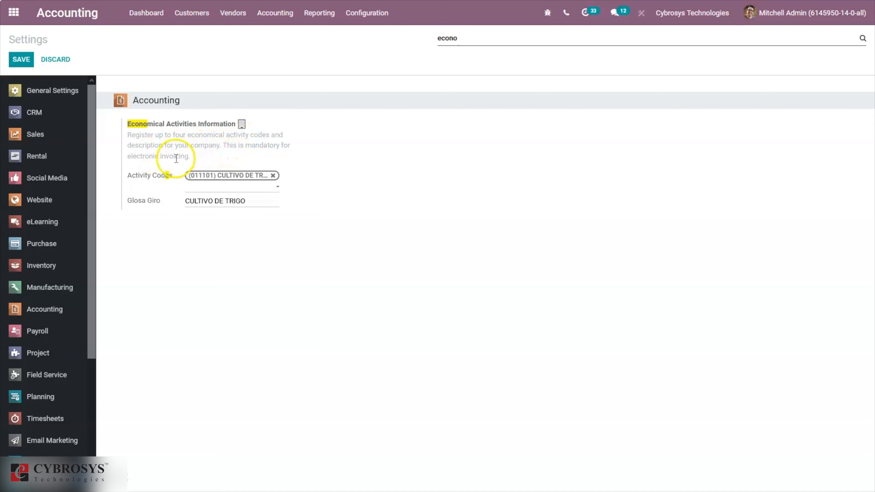
Glance at the activity code list, then search settings for 'sii' instead of 'econo'
left_click(211, 189)
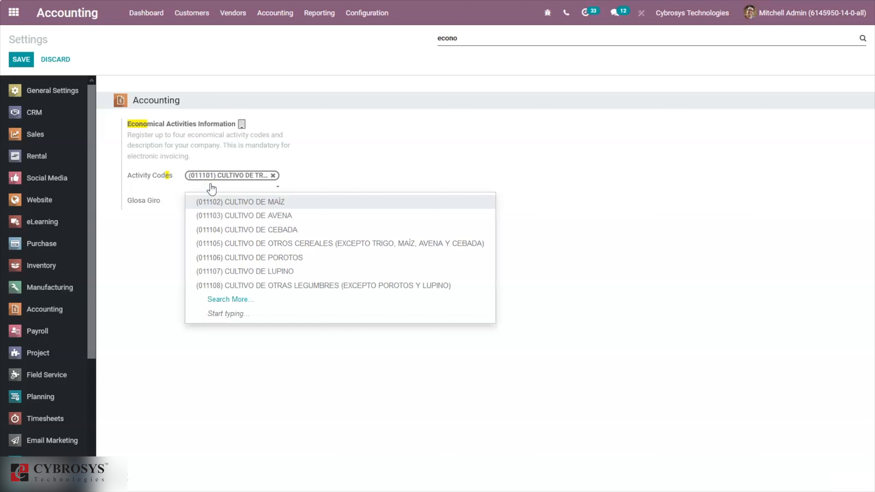
left_click(378, 158)
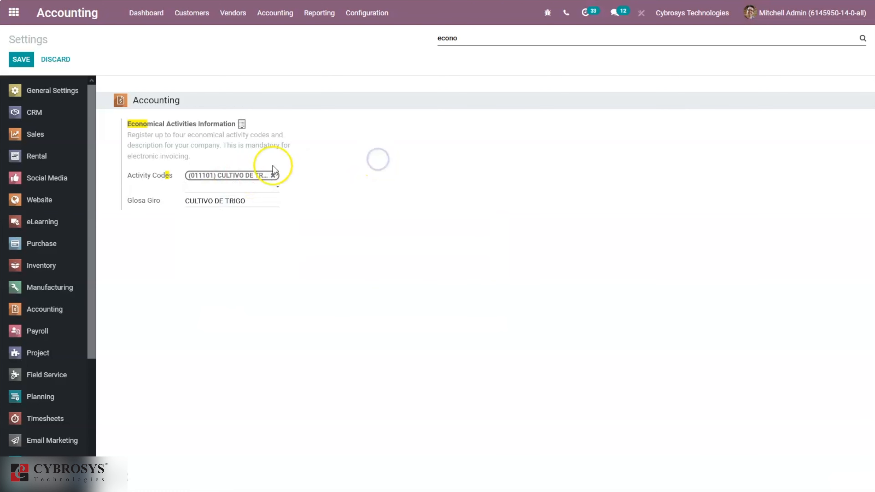
left_click(419, 286)
left_click(477, 38)
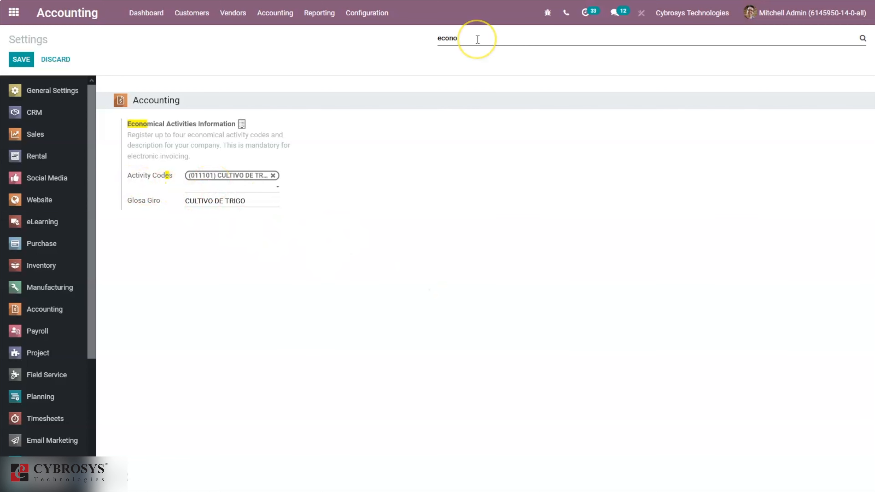
key("BackSpace")
key("BackSpace")
key("BackSpace")
key("BackSpace")
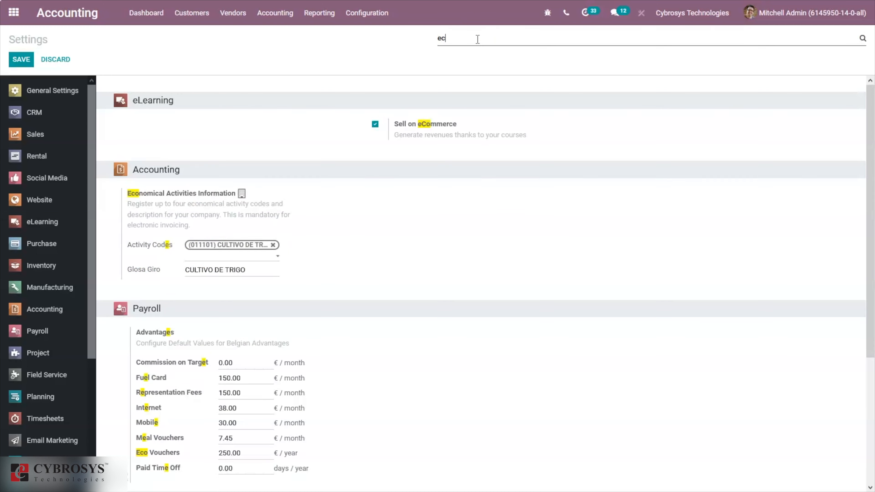
key("BackSpace")
type("sii")
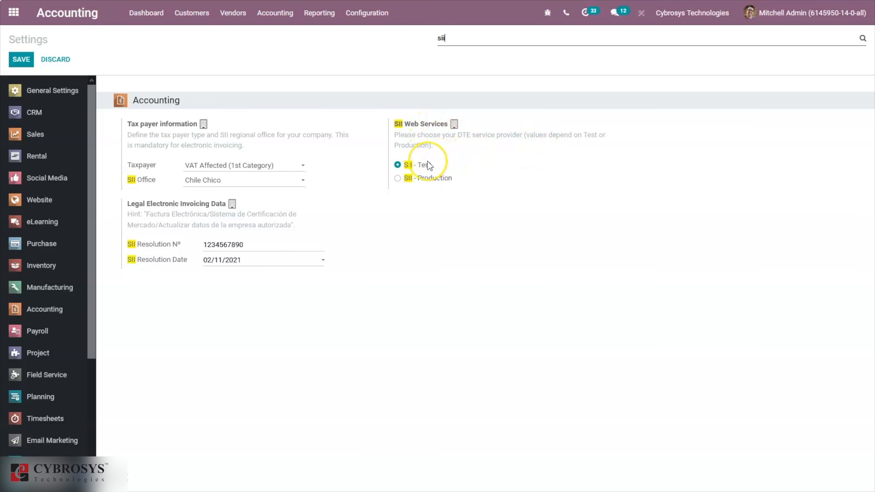
mouse_move(429, 165)
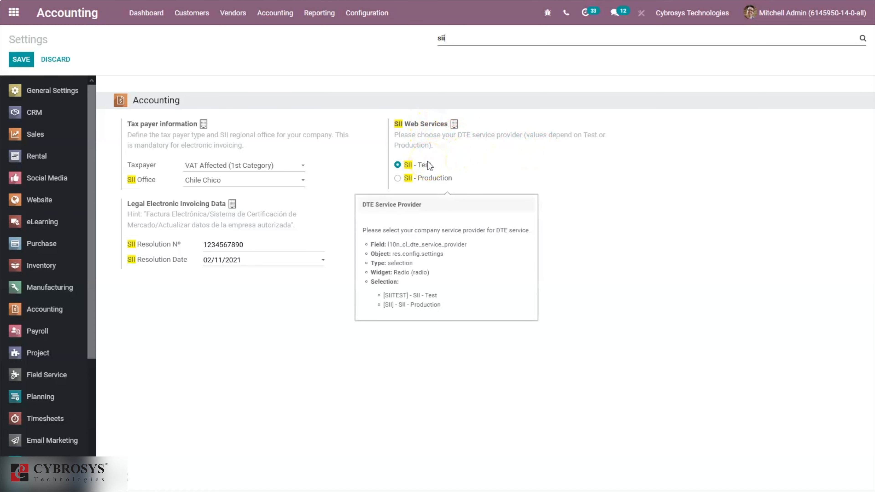
key("BackSpace")
key("BackSpace")
key("BackSpace")
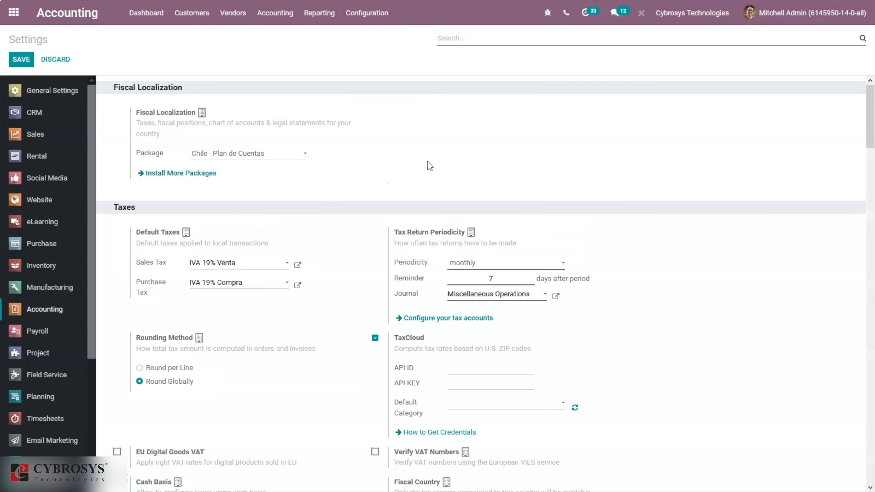
type("legal")
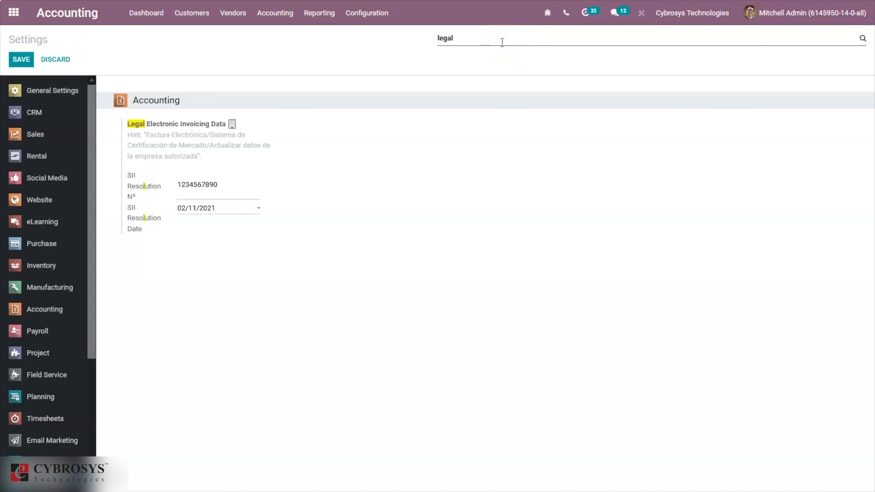
left_click(545, 38)
double_click(557, 40)
Search settings for 'email al' to review the e-mail alias, then change the search to 'email box'
type("email al")
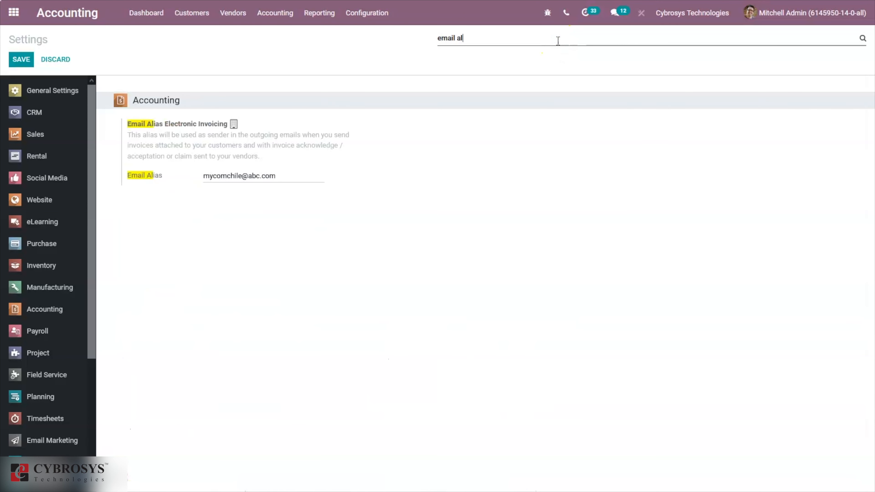
left_click(415, 101)
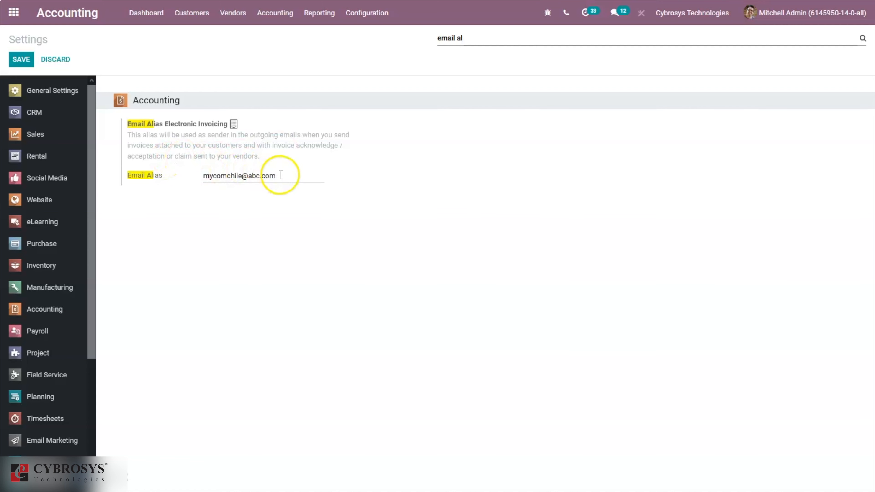
key("BackSpace")
key("BackSpace")
key("BackSpace")
key("BackSpace")
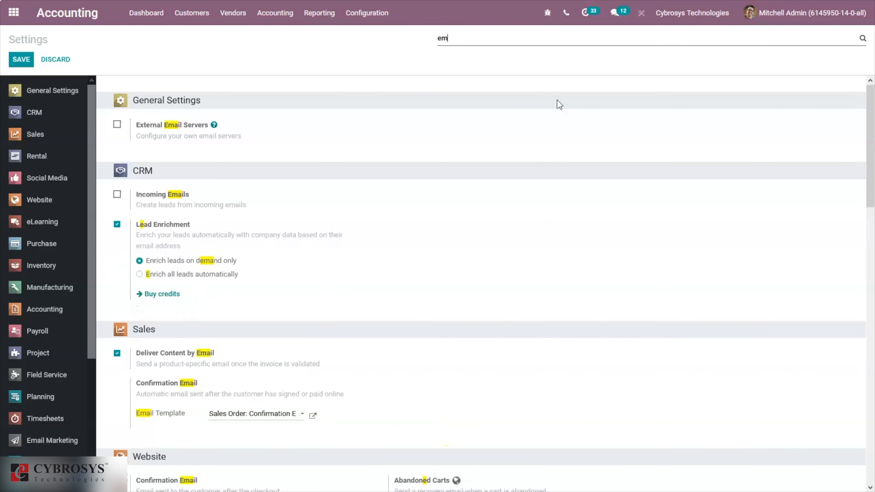
key("BackSpace")
key("BackSpace")
key("BackSpace")
key("BackSpace")
type("e")
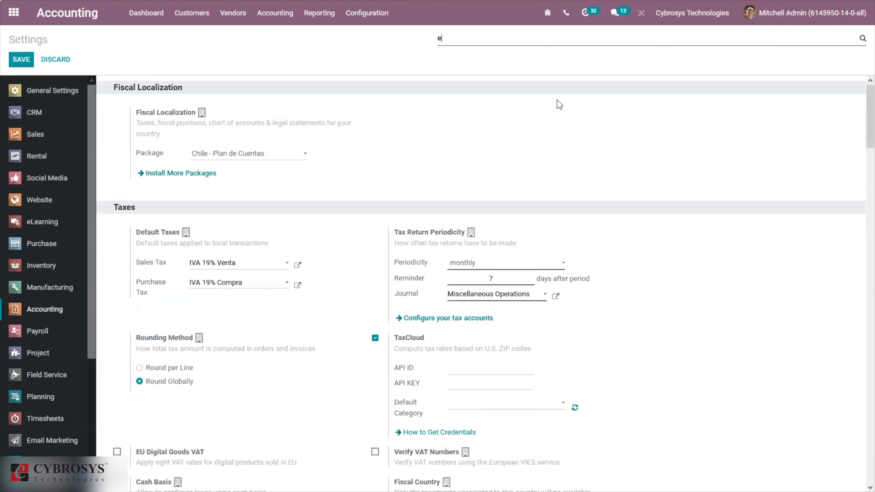
type("mail box")
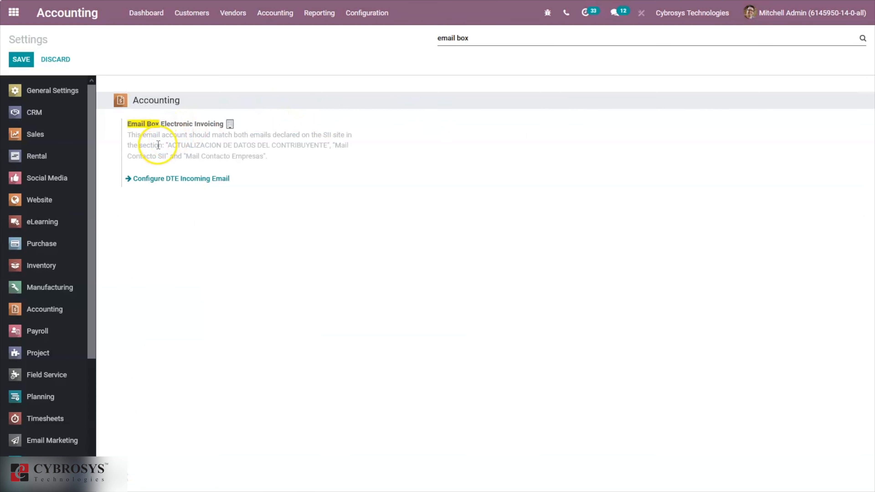
From Configure DTE Incoming Email, create a mail server named 'Incoming' of type IMAP Server
left_click(180, 180)
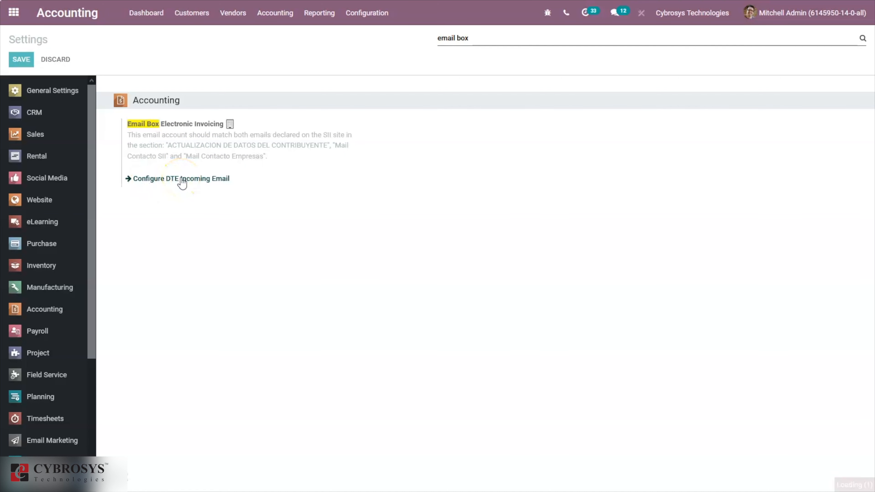
left_click(27, 60)
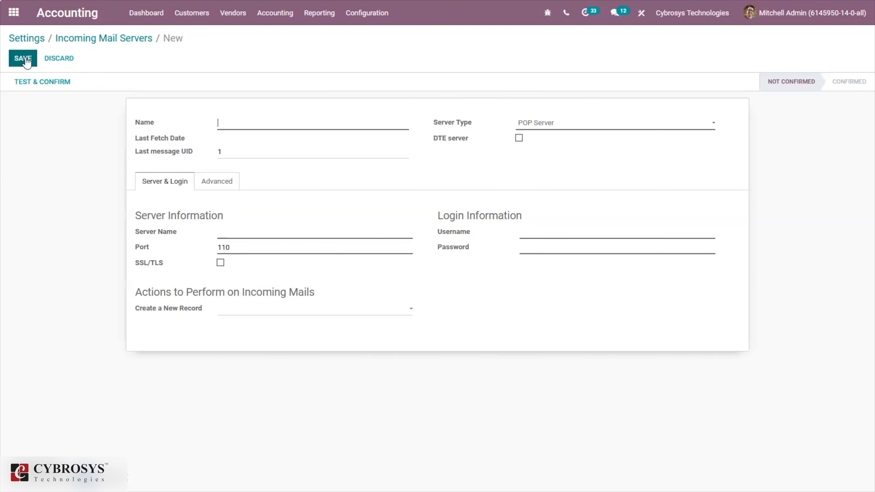
left_click(136, 22)
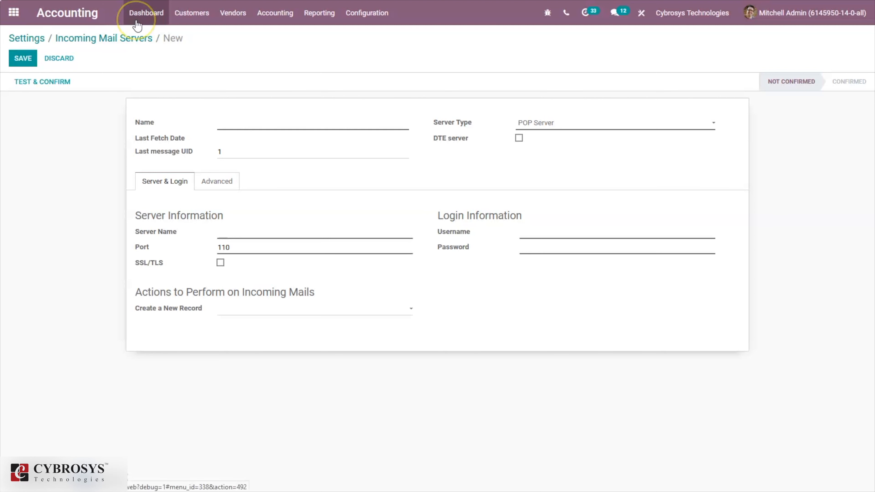
left_click(242, 122)
type("Incoming")
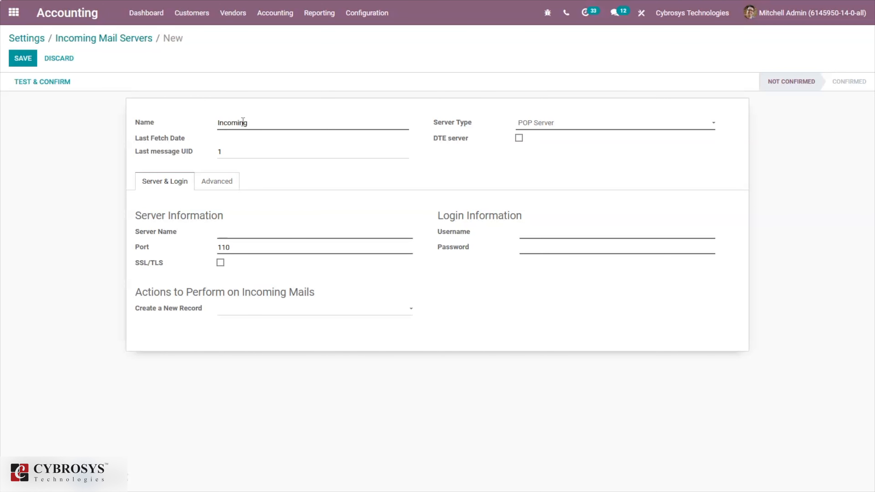
left_click(560, 127)
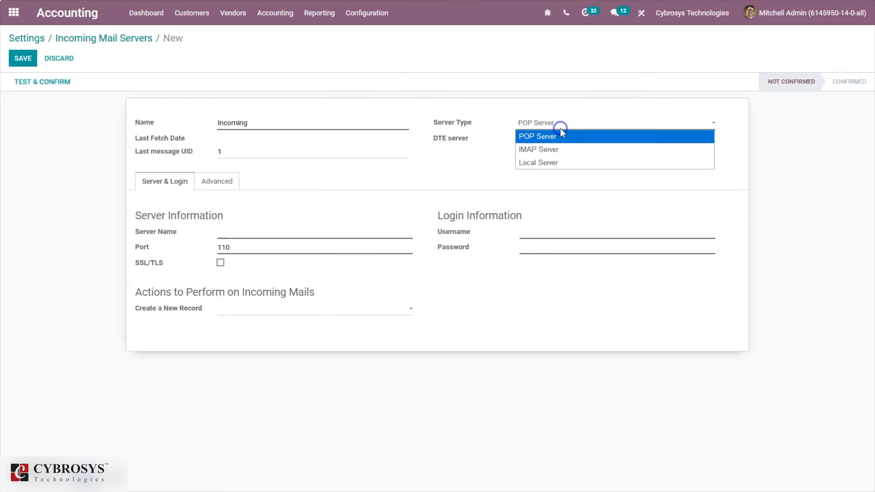
left_click(547, 151)
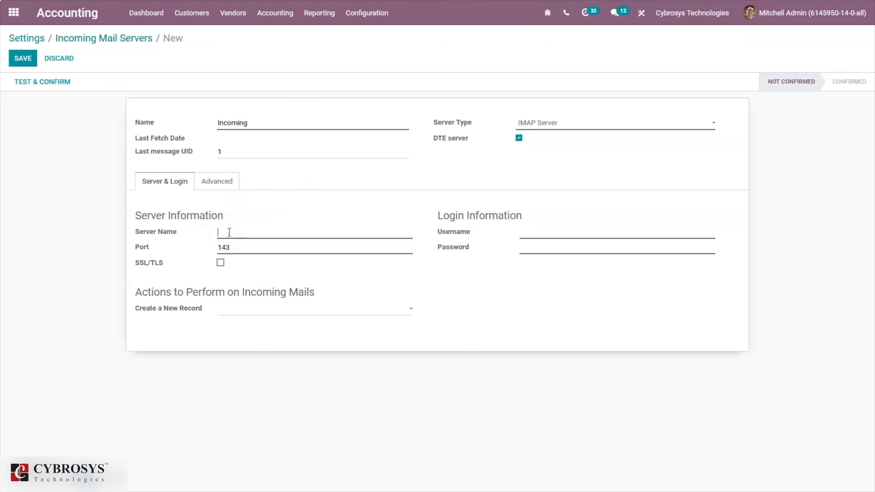
Set the server to imap.gmail.com on port 993 with SSL/TLS enabled
type("map.gmail.com")
key("BackSpace")
key("BackSpace")
type("993")
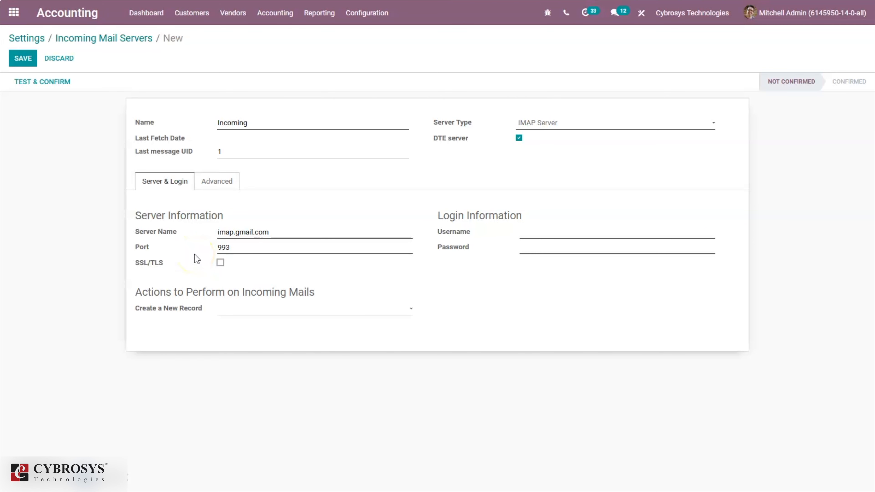
left_click(221, 263)
Enter the Gmail account username and password, then save the incoming mail server
left_click(555, 231)
left_click(555, 232)
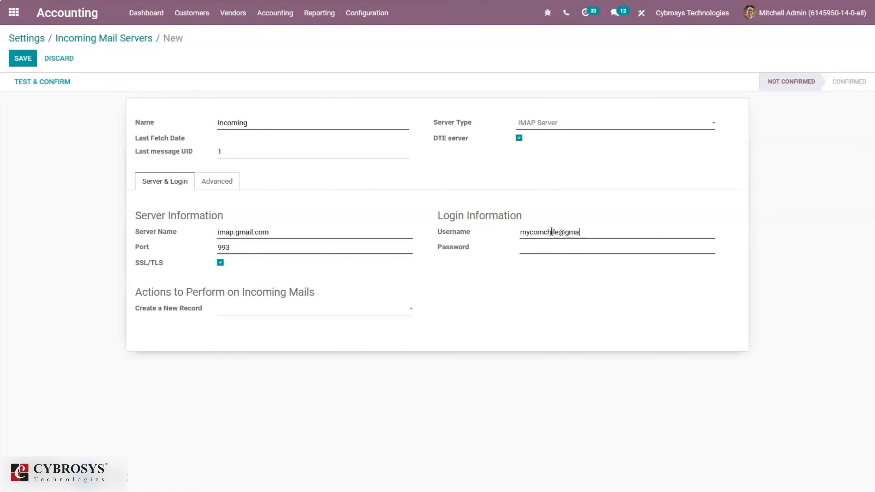
left_click(545, 246)
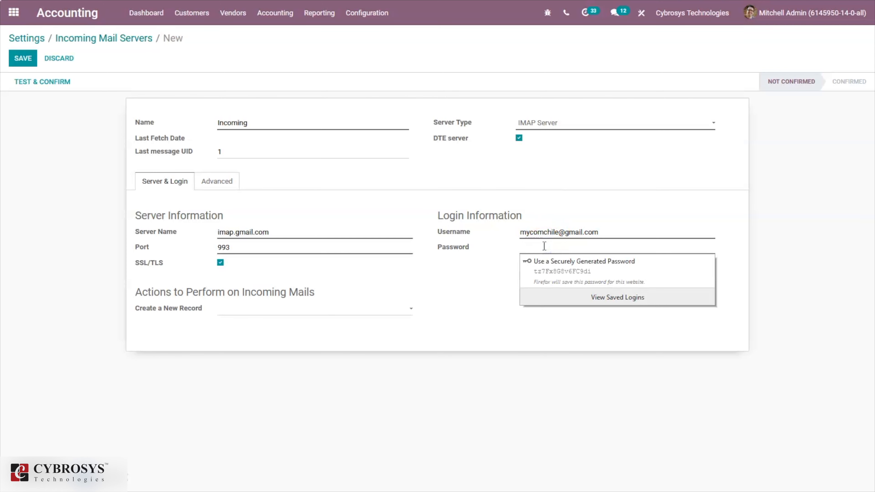
left_click(568, 247)
type("•••")
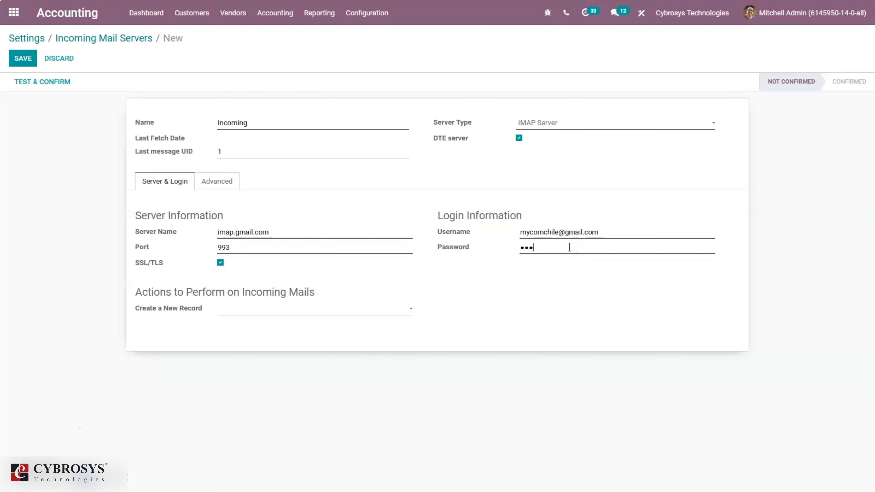
key("BackSpace")
key("BackSpace")
key("BackSpace")
type("•••••••••••")
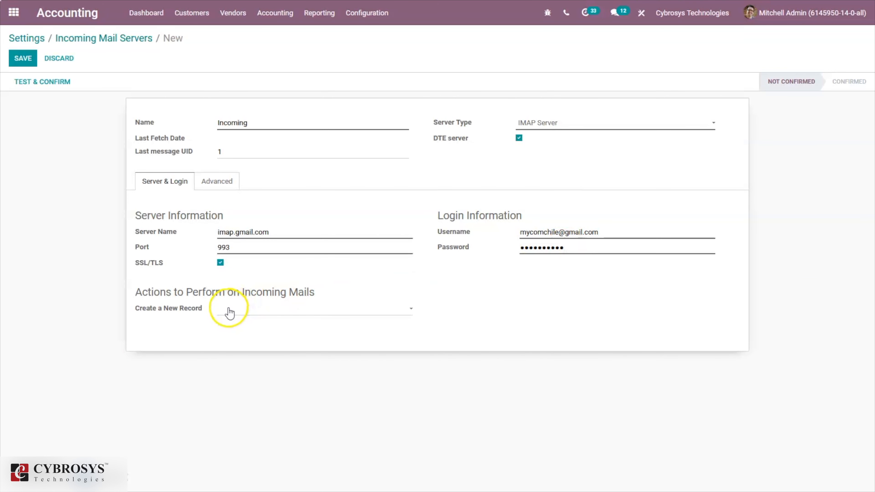
left_click(21, 58)
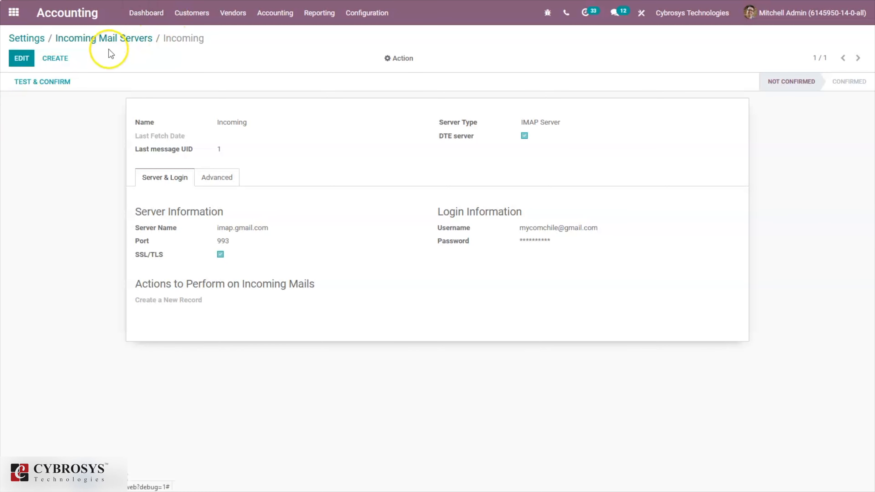
Back in Settings, search 'cert' and open the Signature Certificates configuration
left_click(100, 39)
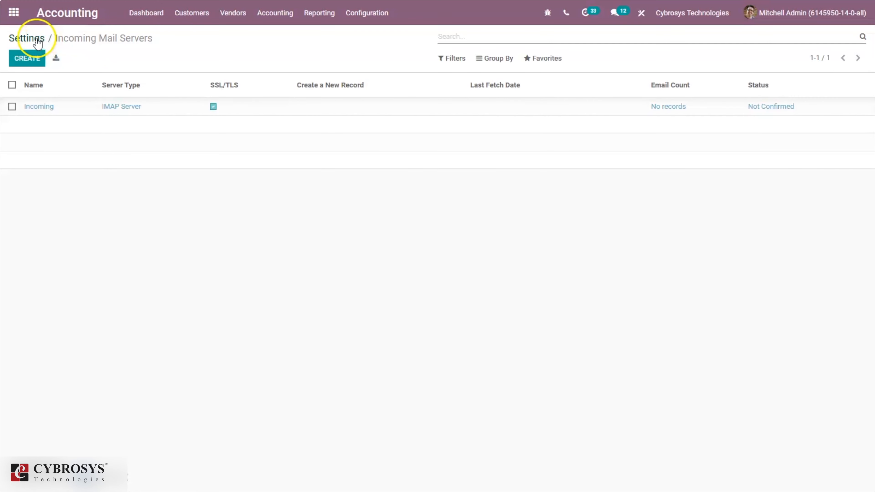
left_click(41, 43)
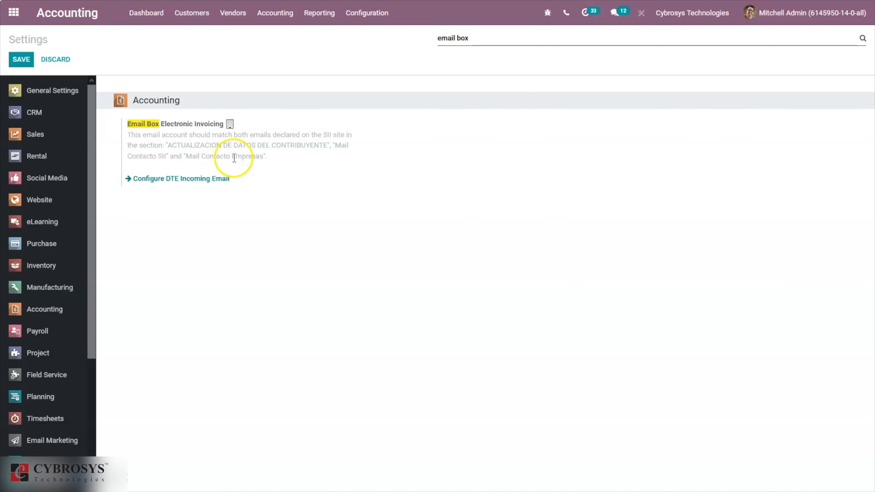
key("BackSpace")
key("BackSpace")
key("BackSpace")
key("BackSpace")
key("BackSpace")
key("BackSpace")
key("BackSpace")
key("BackSpace")
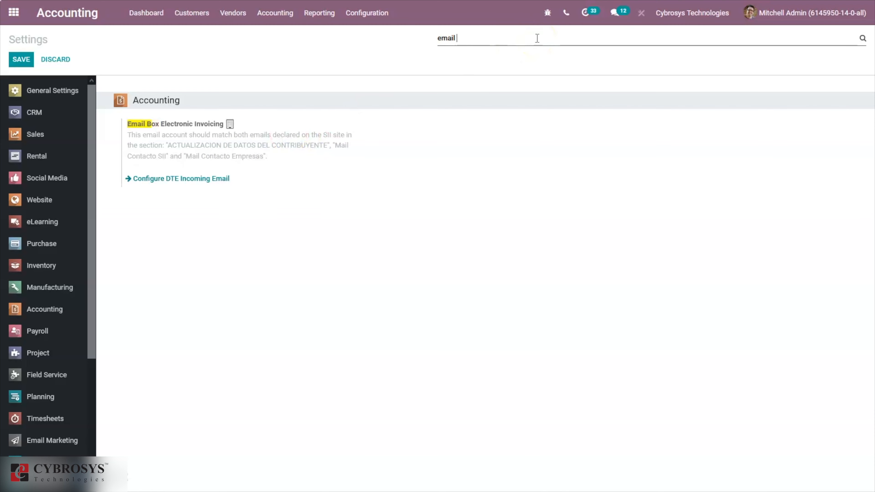
key("BackSpace")
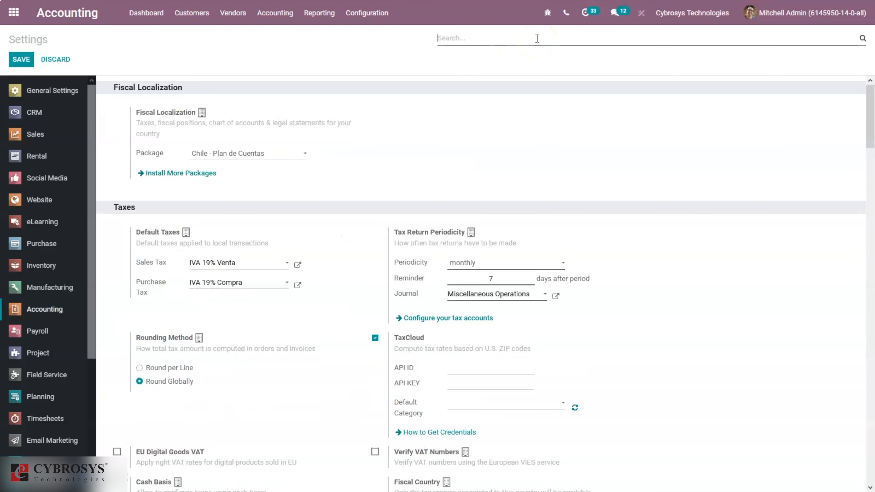
type("cert")
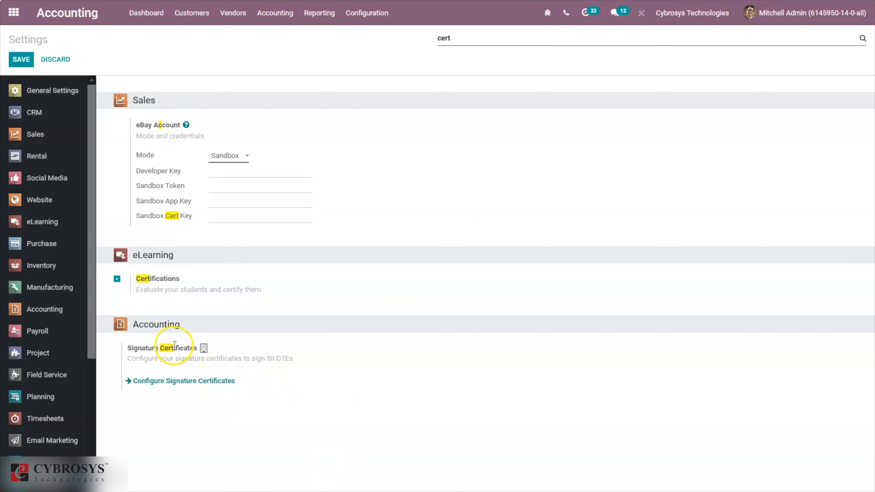
mouse_move(174, 345)
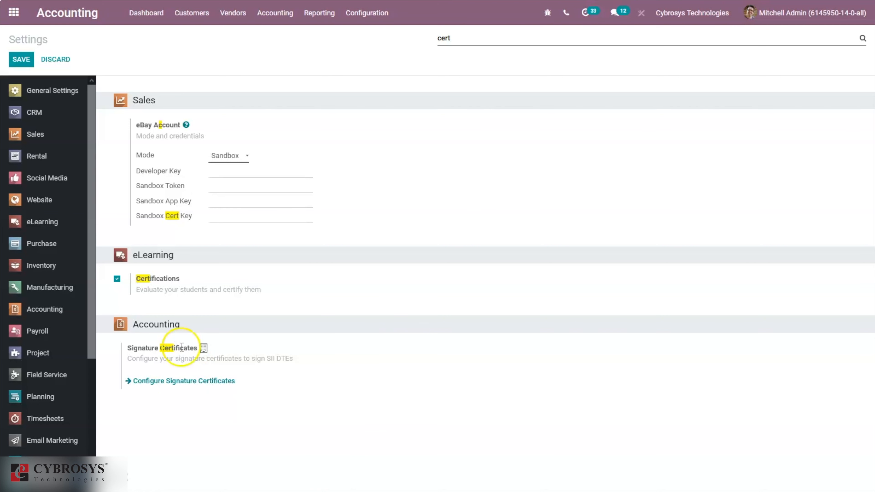
left_click(183, 383)
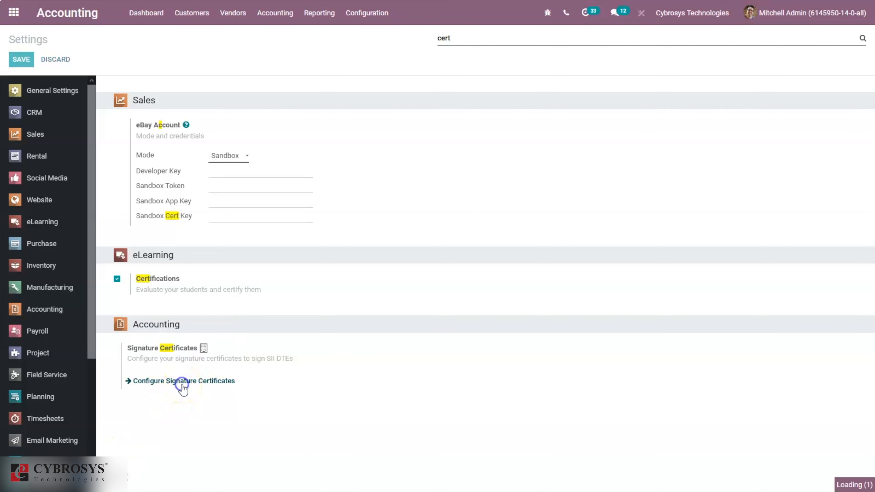
left_click(177, 385)
Start a new certificate, look at Passkey and owner options, then return to Settings unsaved
left_click(22, 63)
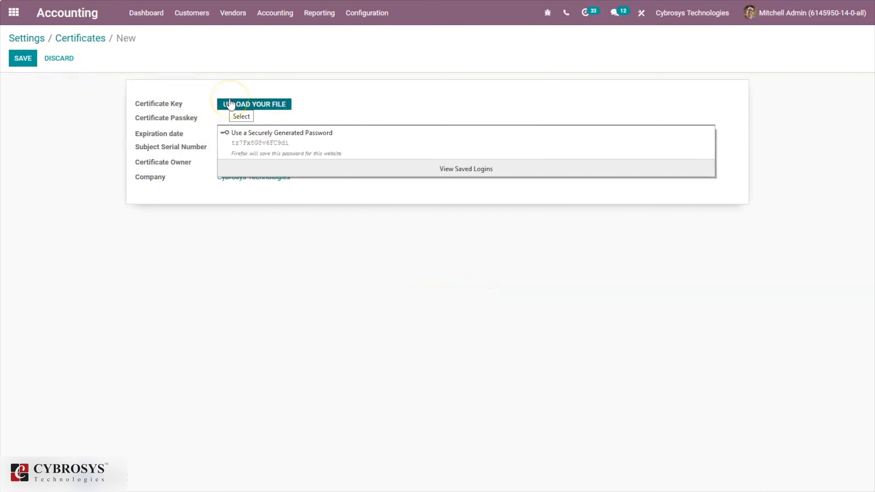
left_click(151, 124)
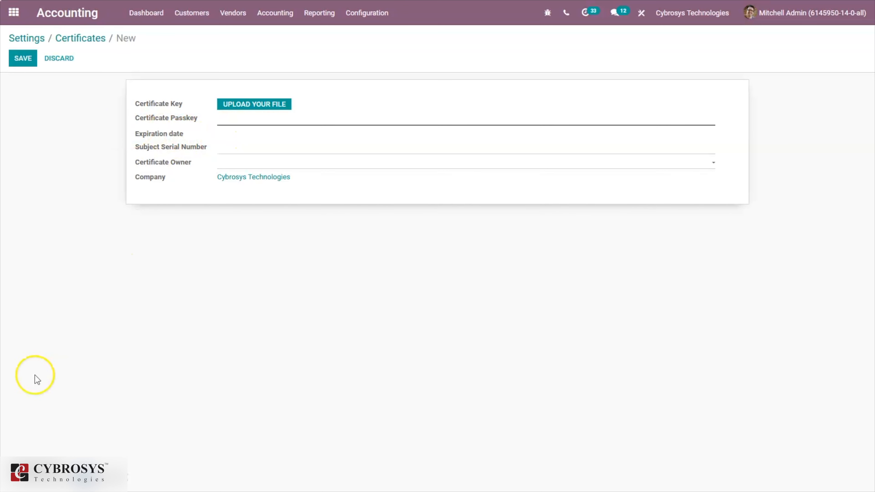
left_click(232, 118)
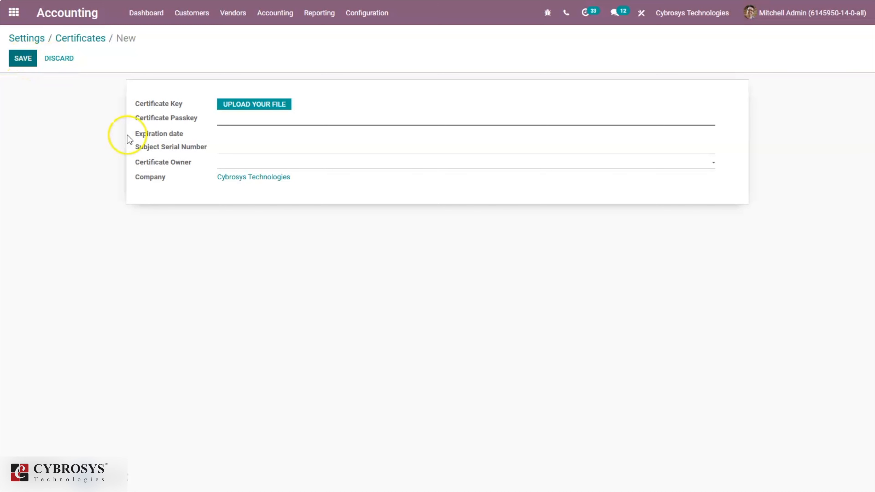
mouse_move(160, 178)
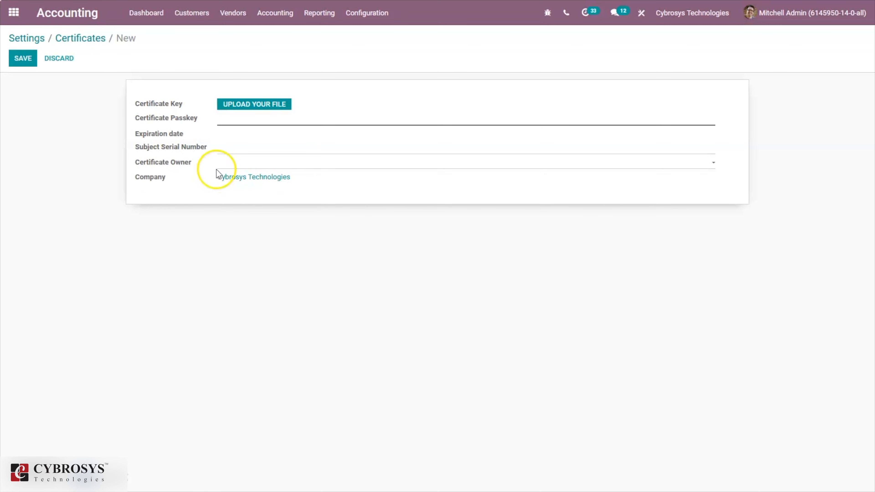
left_click(227, 165)
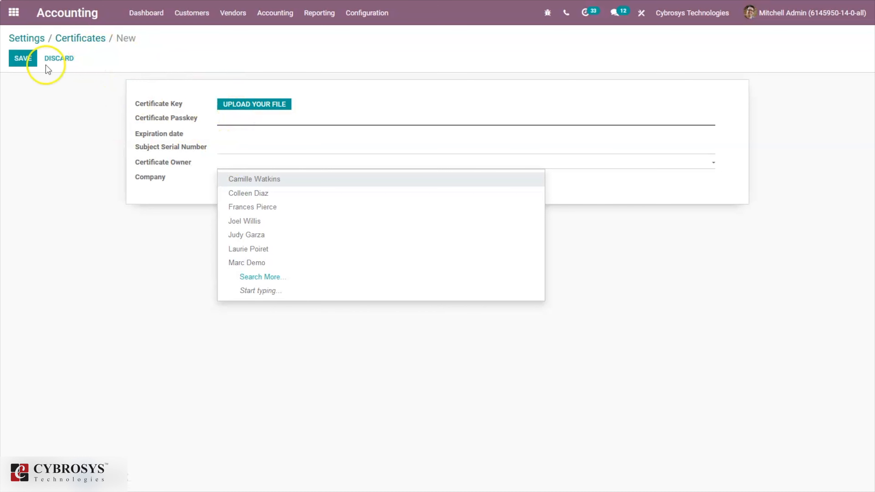
left_click(38, 40)
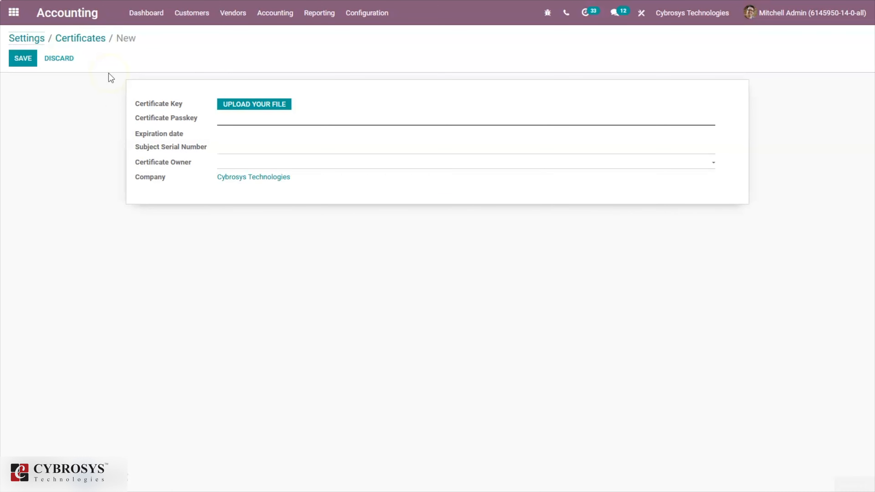
left_click(38, 41)
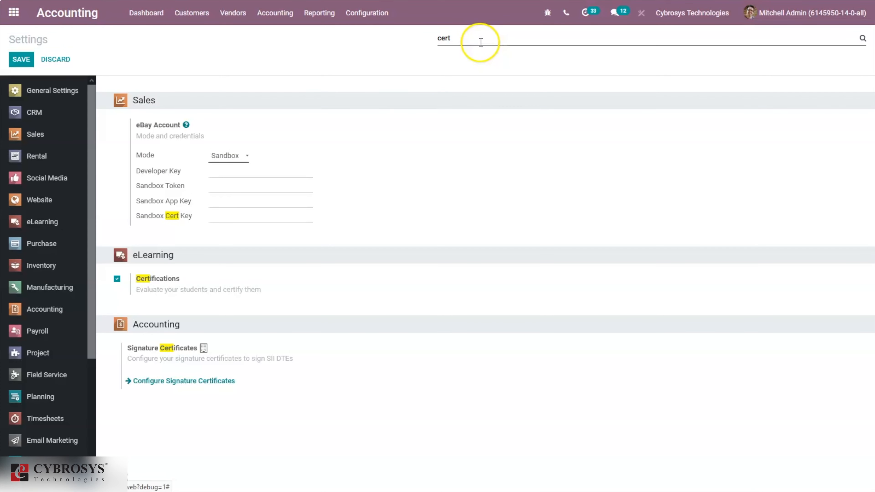
Search settings for 'fina', 'fpp' and 'ppm' to check FPP and PPM (both 0.00), then clear it
key("BackSpace")
key("BackSpace")
key("BackSpace")
key("BackSpace")
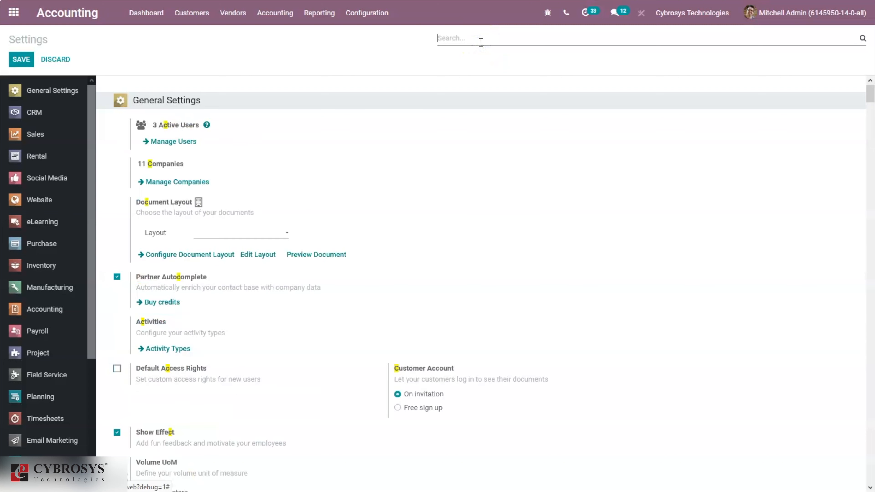
type("fina")
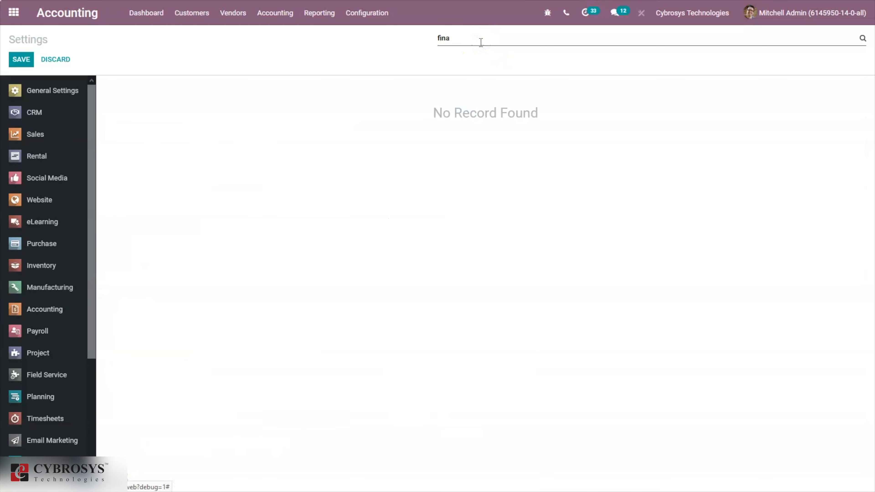
key("BackSpace")
key("BackSpace")
key("BackSpace")
key("BackSpace")
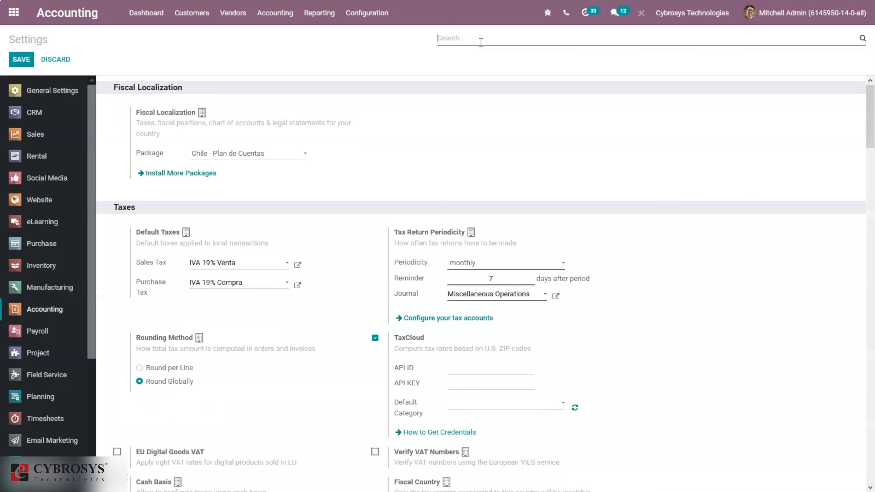
type("fpp")
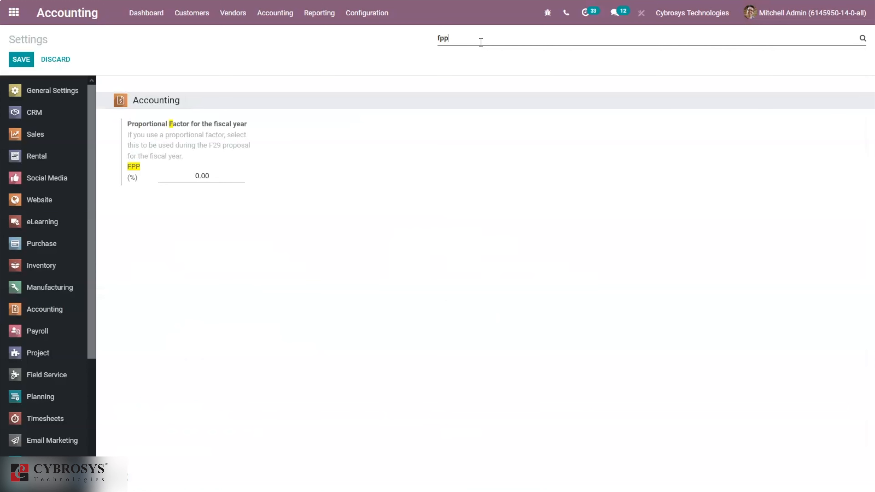
key("BackSpace")
key("BackSpace")
key("BackSpace")
type("ppm")
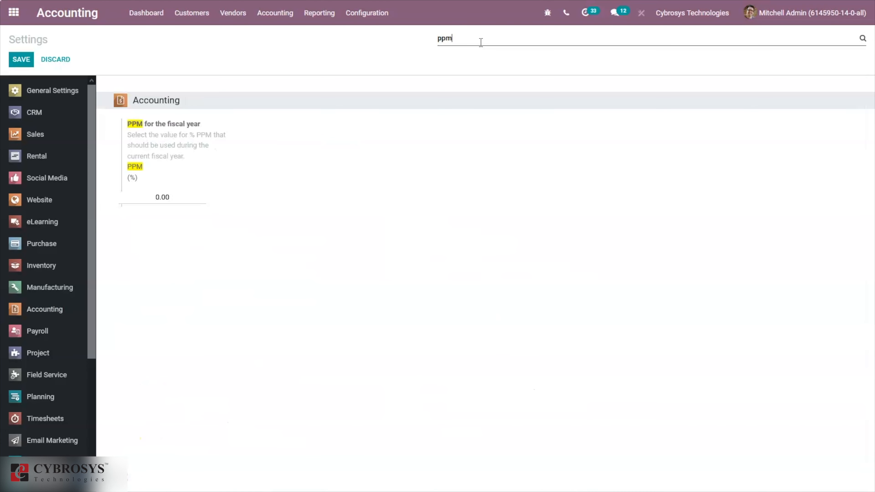
key("BackSpace")
key("BackSpace")
key("BackSpace")
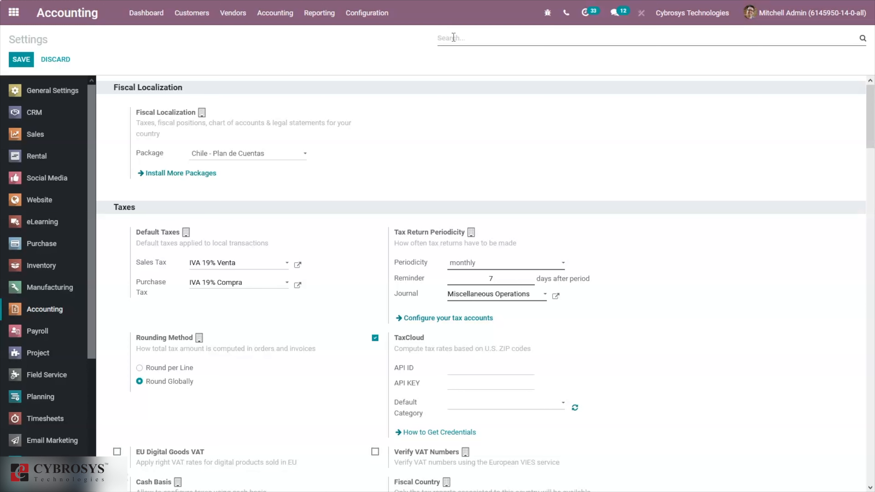
type("pp")
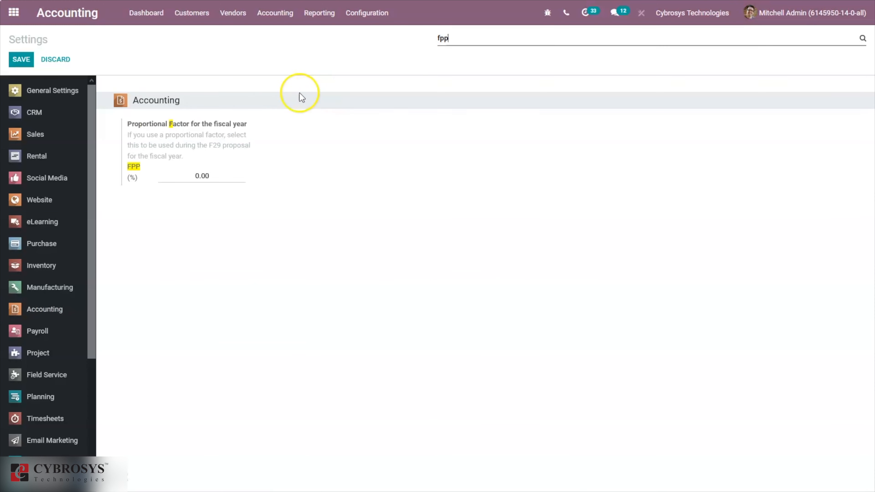
key("BackSpace")
key("BackSpace")
key("BackSpace")
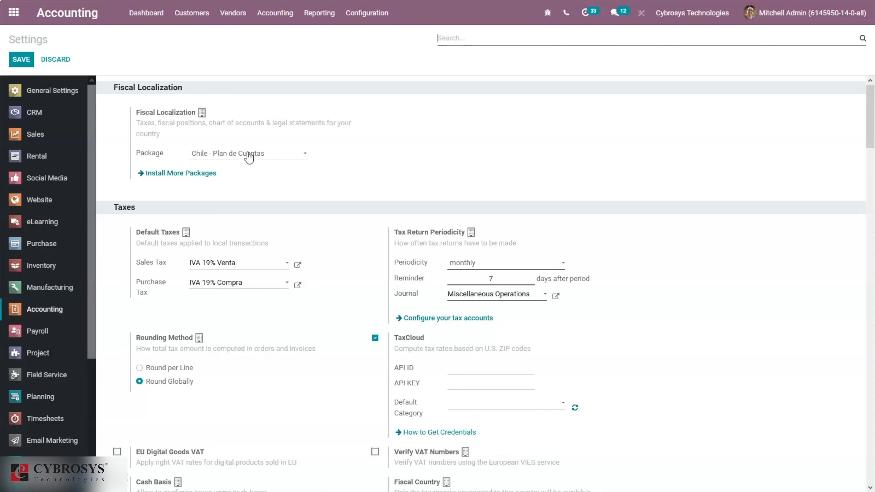
Search settings for 'currenc' and check CLP main currency and mindicador.cl automatic rates
type("mu")
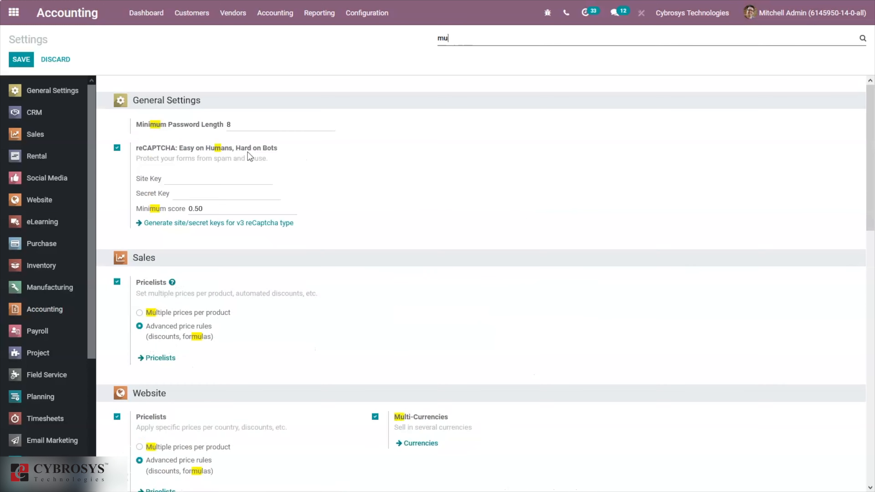
type("lticu")
key("BackSpace")
key("BackSpace")
key("BackSpace")
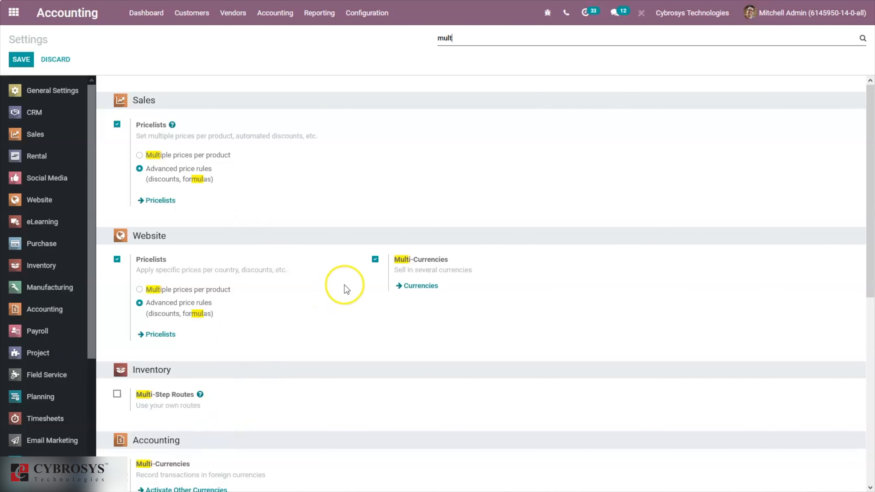
key("BackSpace")
key("BackSpace")
key("BackSpace")
key("BackSpace")
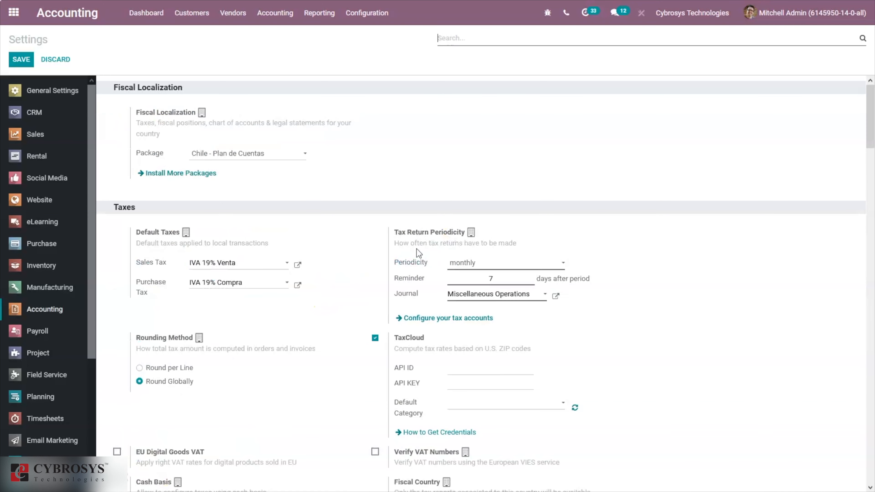
type("curren")
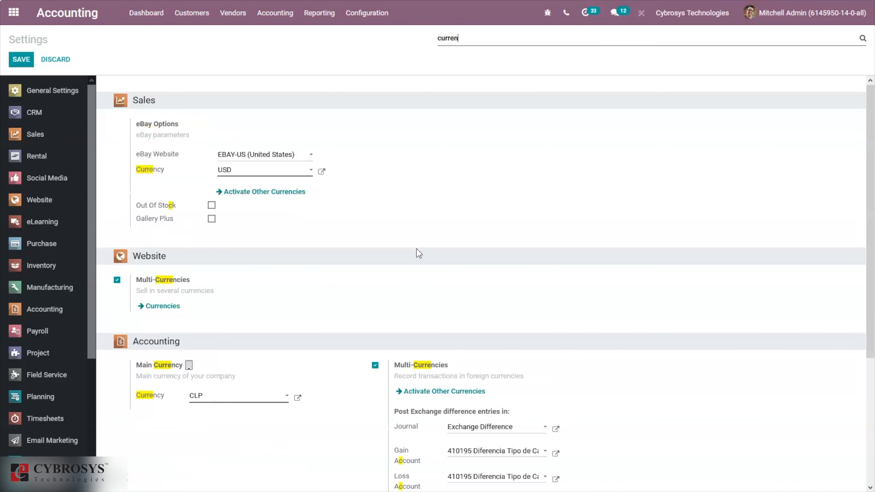
type("c")
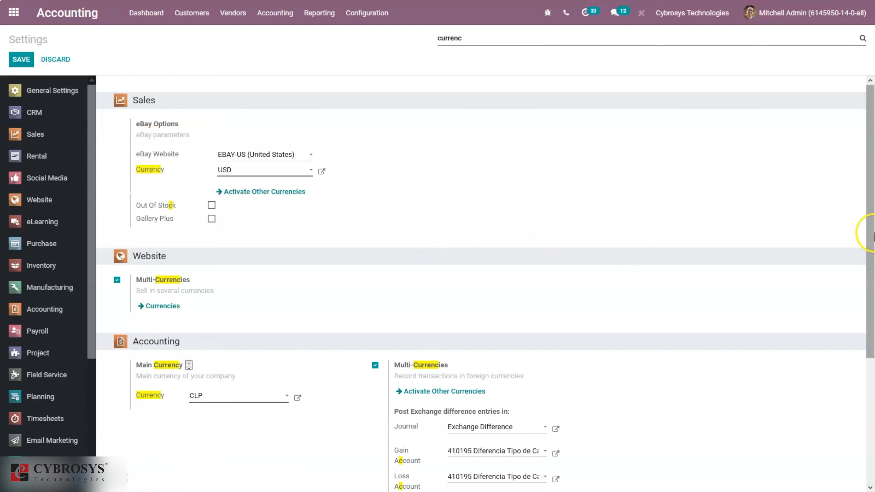
left_click_drag(869, 230, 871, 273)
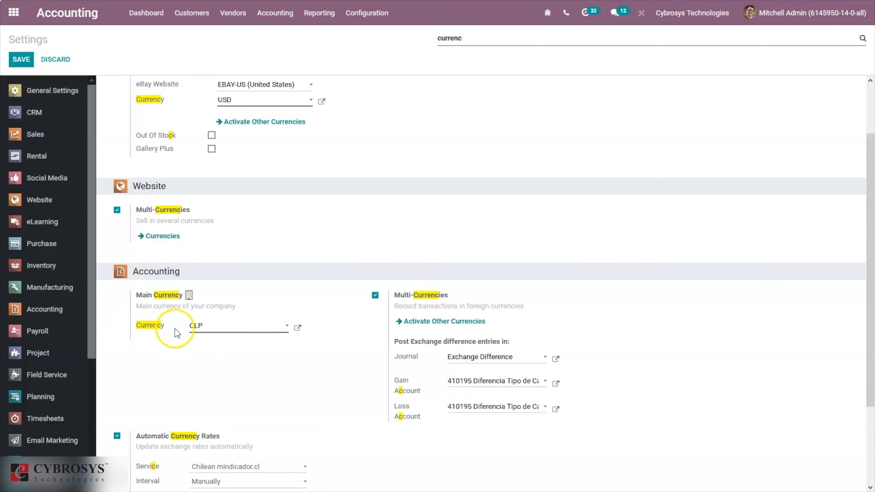
left_click(220, 333)
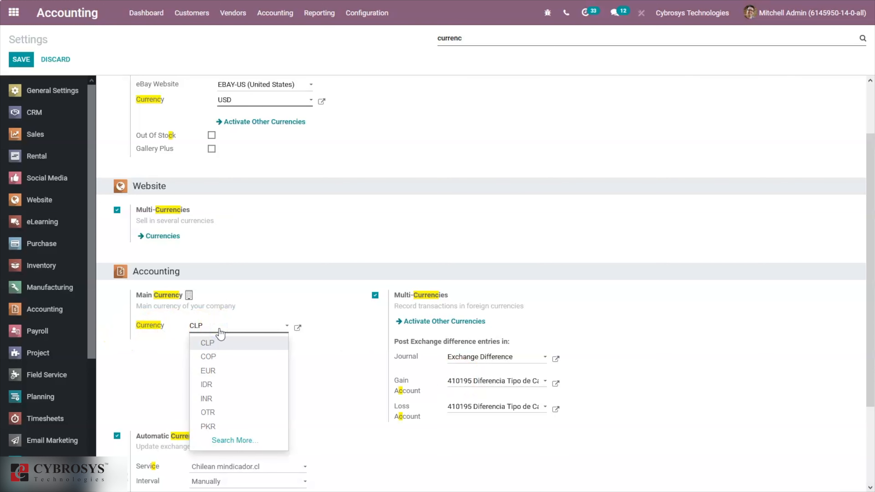
left_click_drag(871, 247, 874, 365)
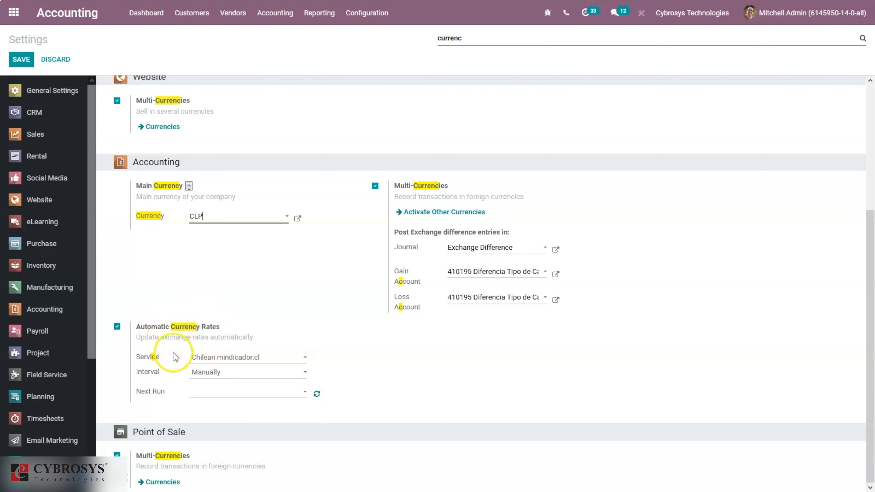
Keep Chilean mindicador.cl as rate service and set the interval to Weekly, next run 02/18/2021
left_click(208, 362)
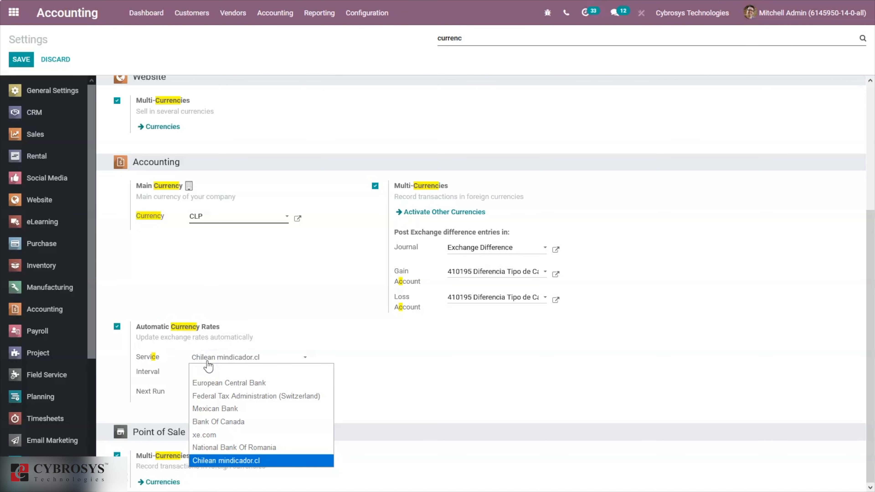
left_click(224, 466)
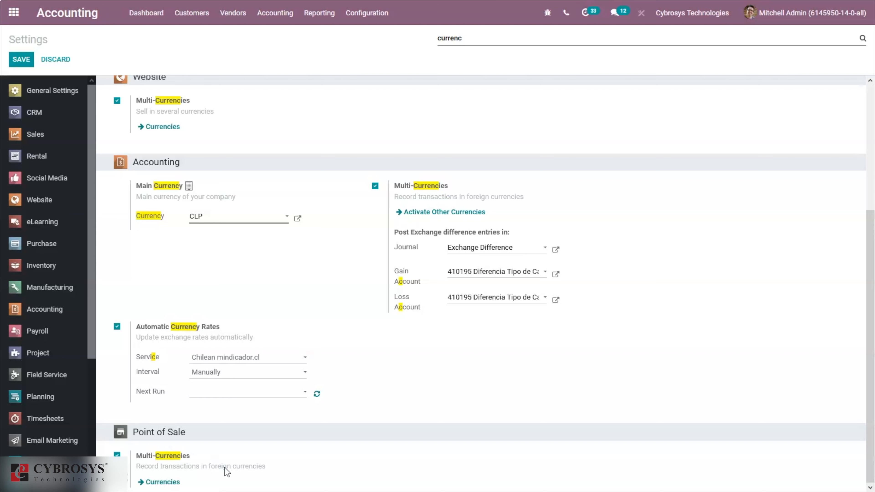
key("space")
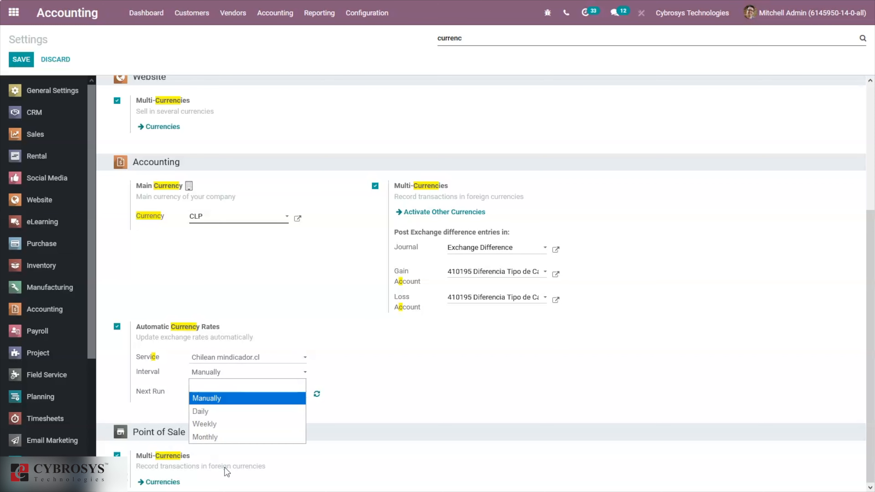
key("Up")
key("Escape")
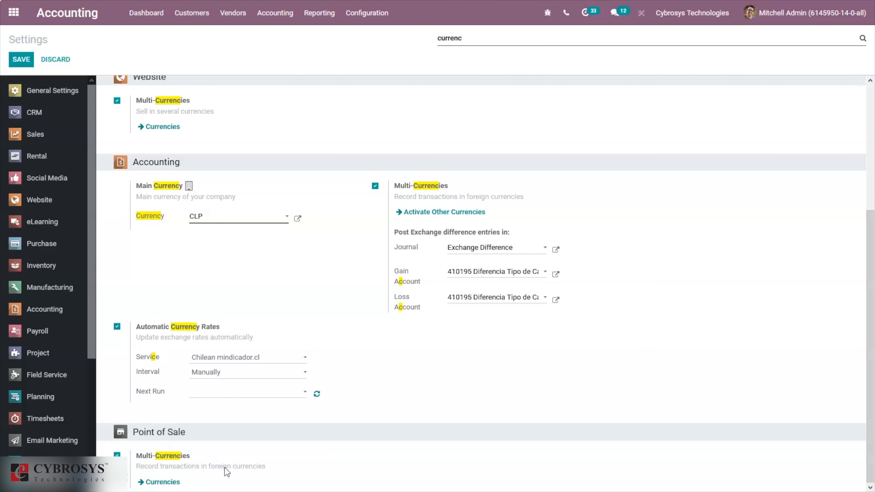
key("Tab")
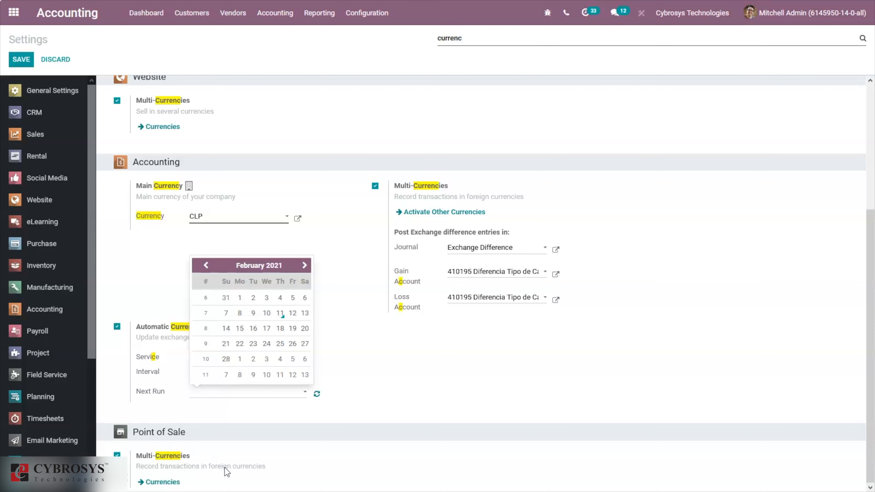
left_click(224, 467)
left_click(214, 372)
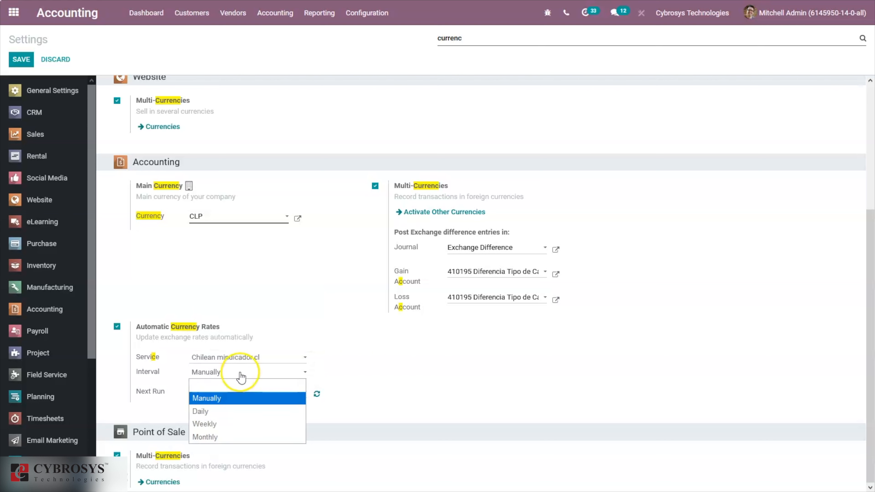
left_click(202, 423)
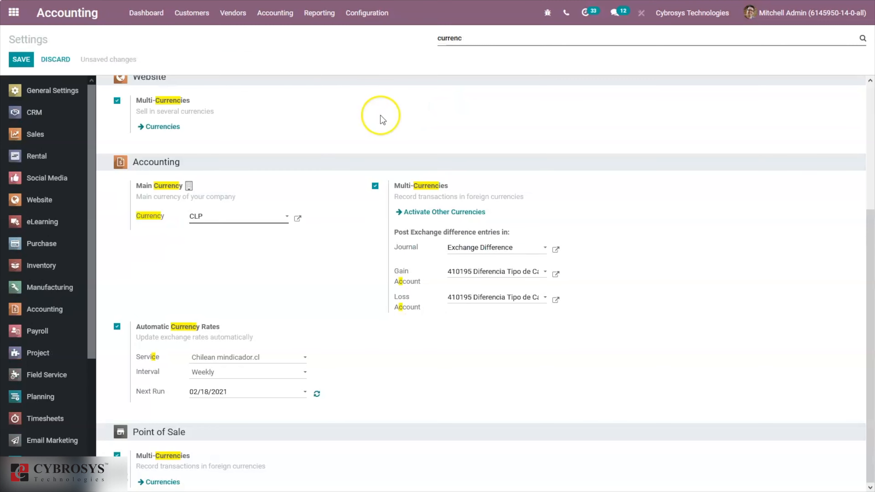
left_click(366, 14)
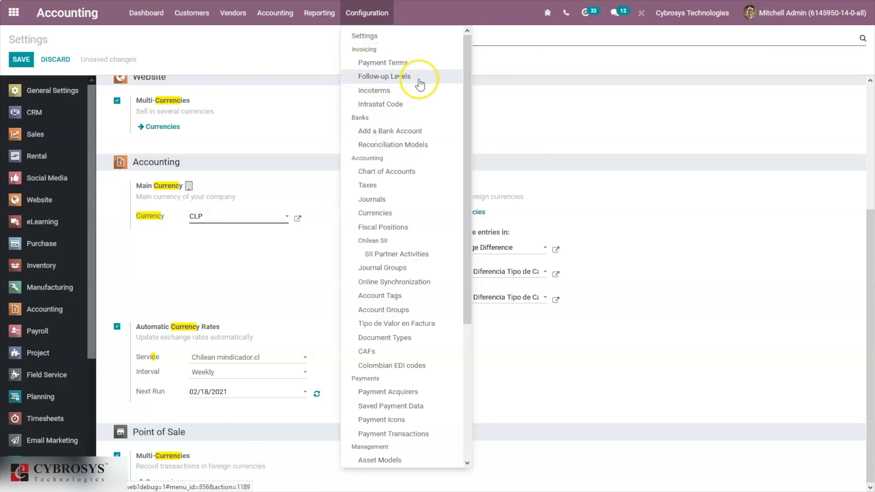
Open the Chart of Accounts, inspect account 110310 Clientes, and return to the account list
left_click(394, 175)
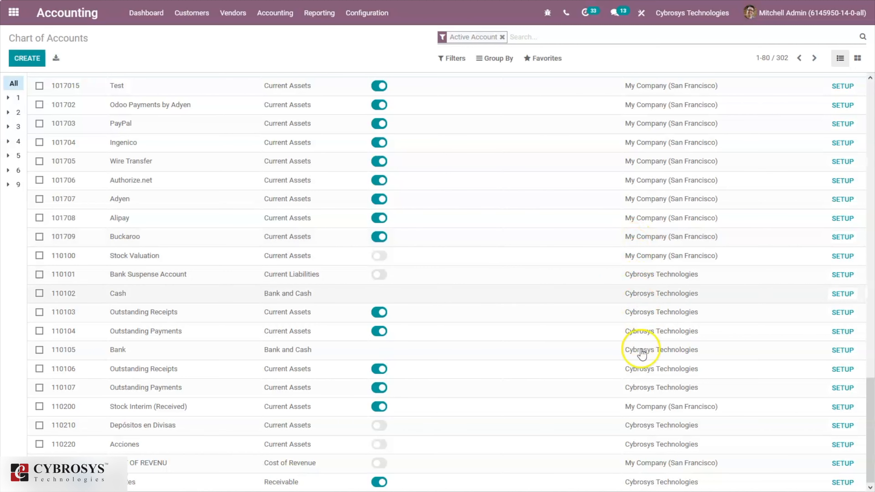
left_click_drag(874, 422, 874, 450)
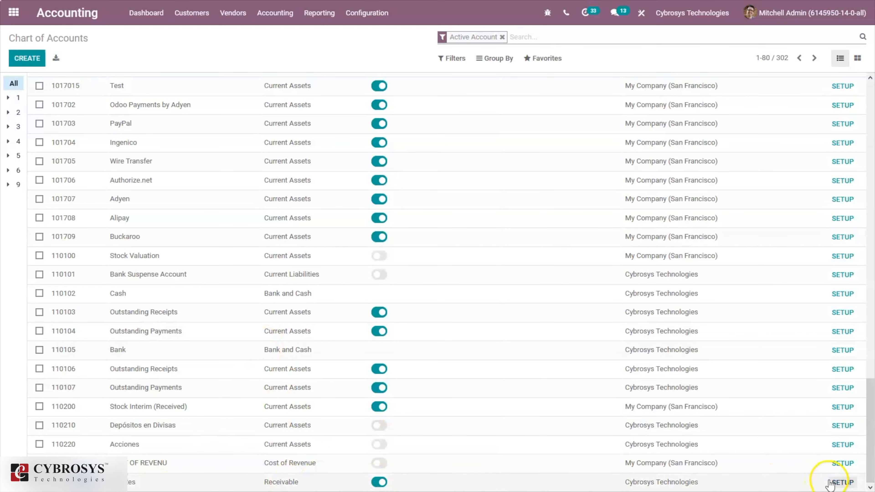
left_click(843, 482)
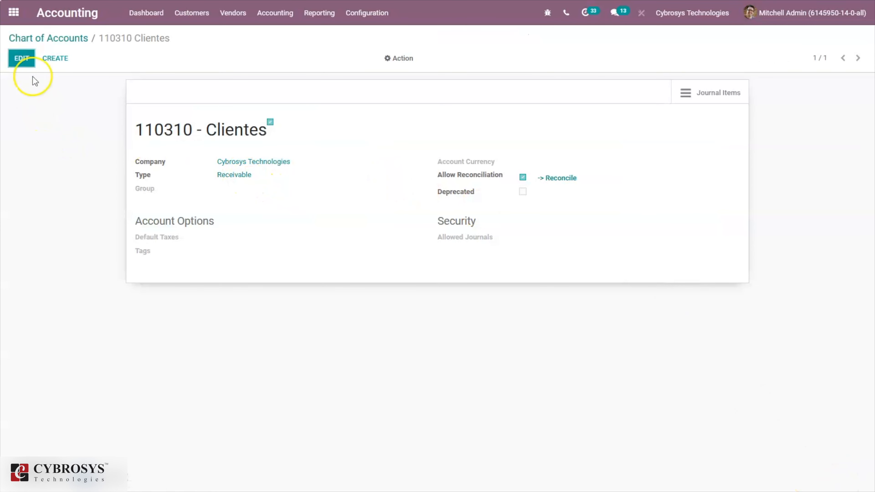
left_click(66, 37)
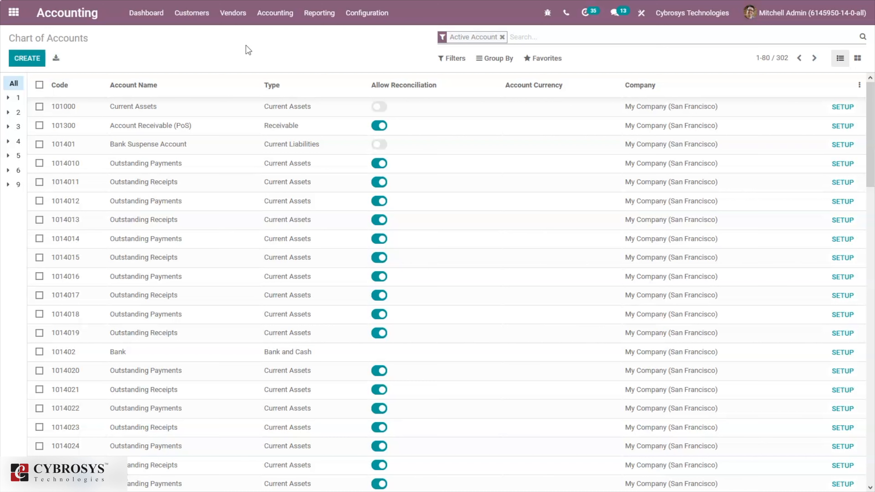
Open the Customers list and the Azure Interior customer record
left_click(221, 53)
left_click(195, 19)
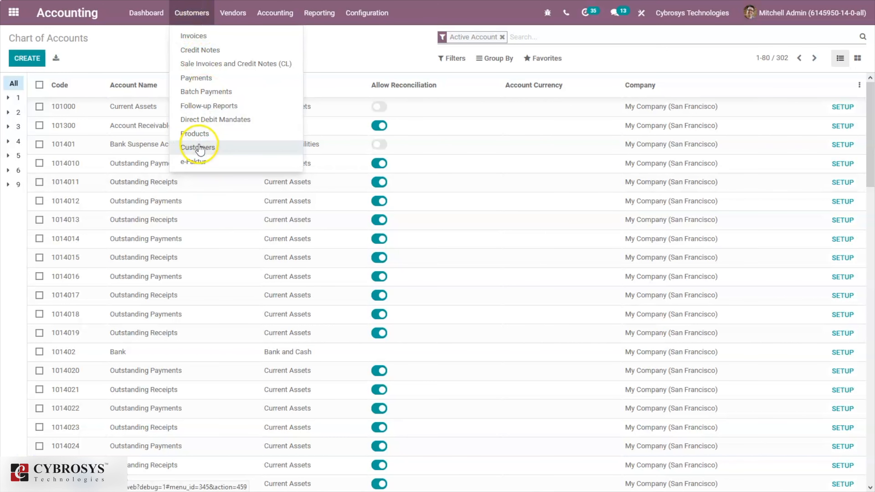
left_click(199, 148)
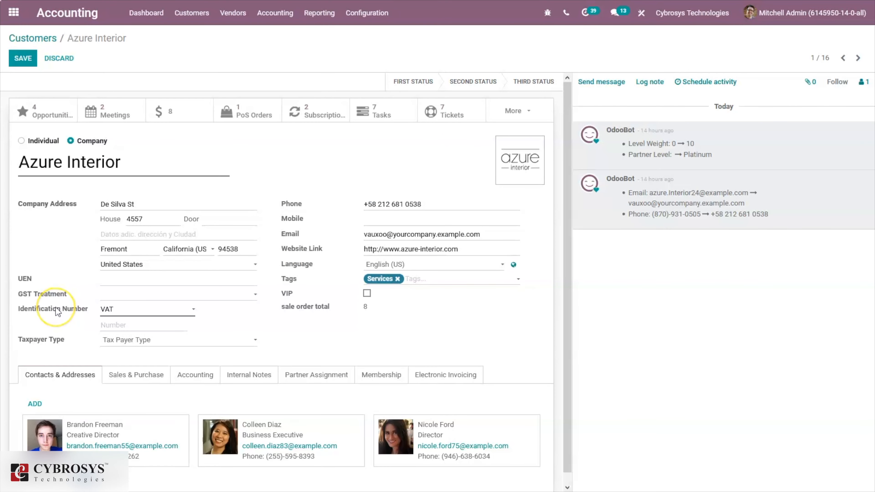
mouse_move(55, 312)
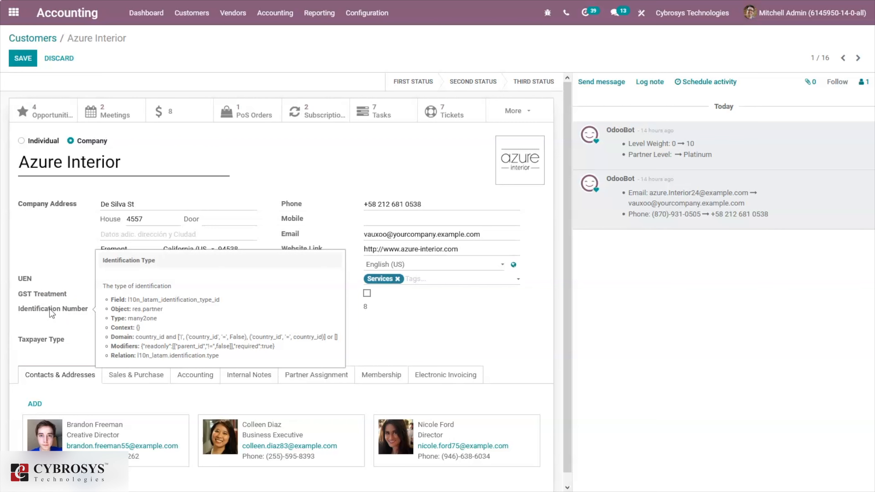
mouse_move(35, 347)
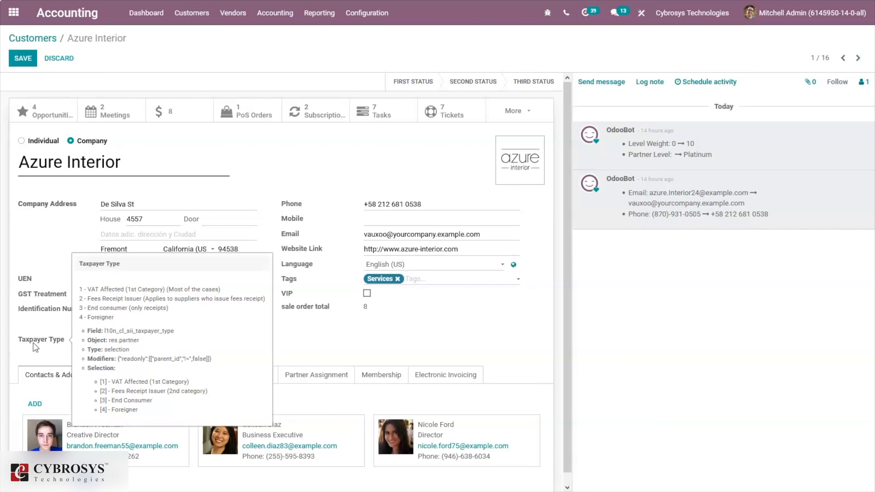
left_click(24, 326)
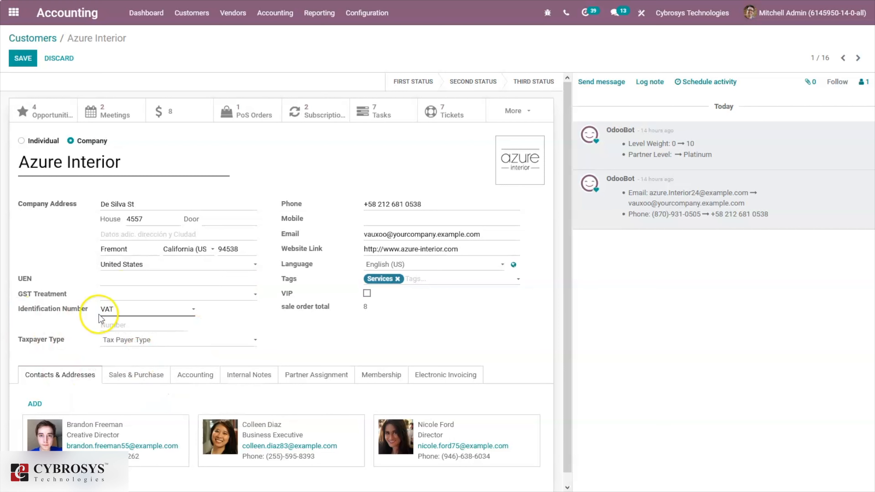
Keep VAT as identification type, review taxpayer type and Electronic Invoicing fields, and save
left_click(120, 308)
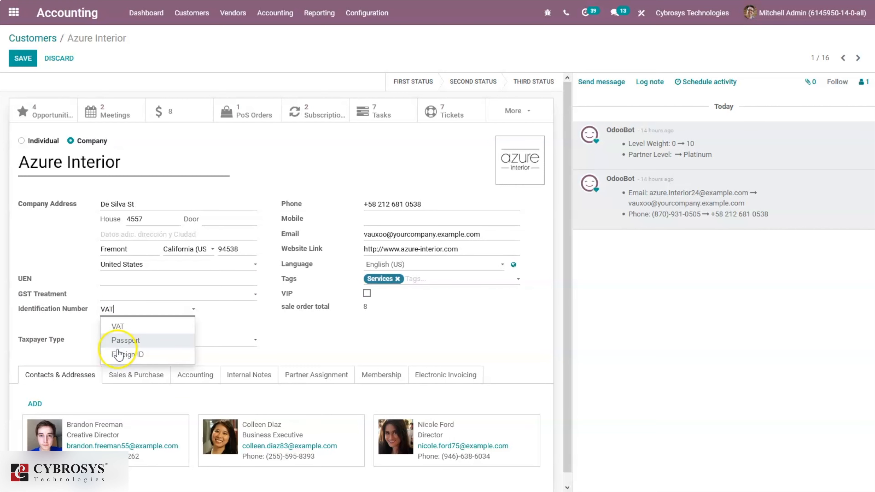
left_click(70, 311)
left_click(63, 332)
left_click(138, 339)
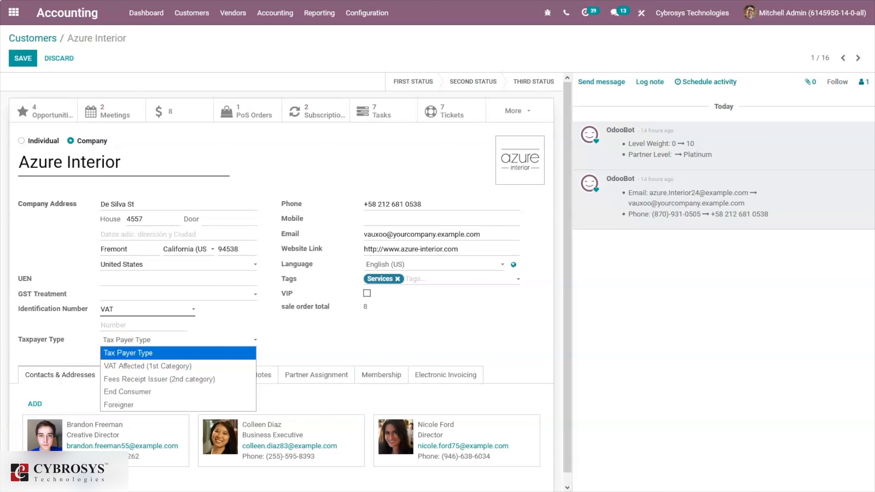
left_click(382, 367)
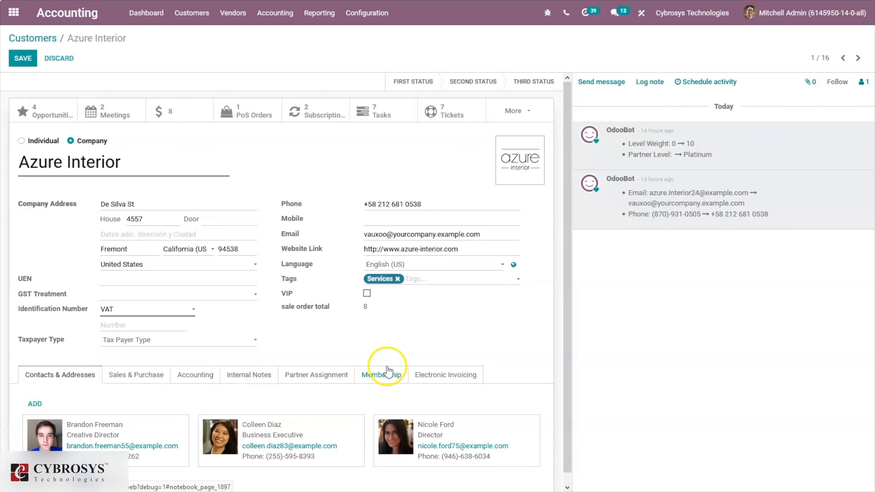
left_click(439, 377)
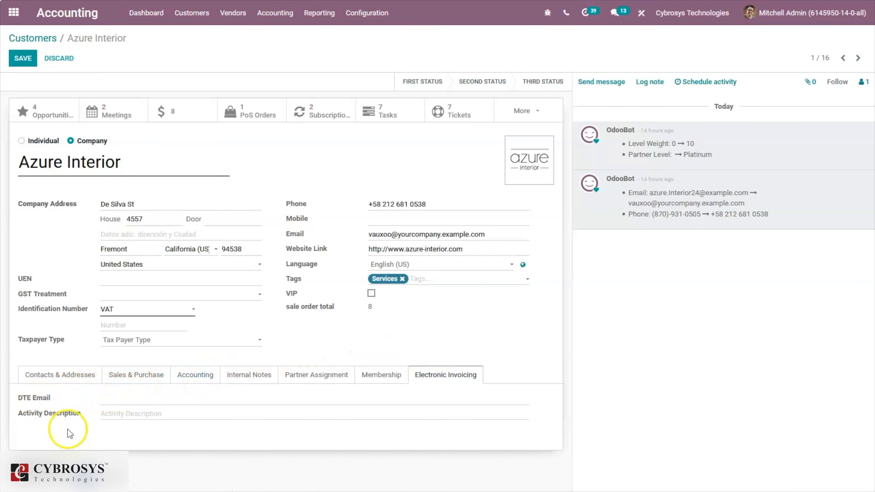
mouse_move(55, 415)
left_click(23, 59)
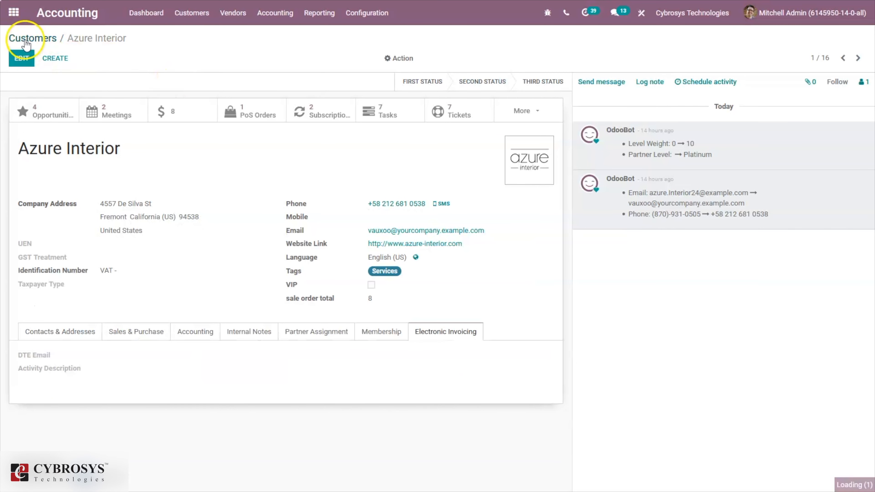
Open Configuration > Taxes and filter by 'ila' to list the eight ILA taxes
left_click(28, 40)
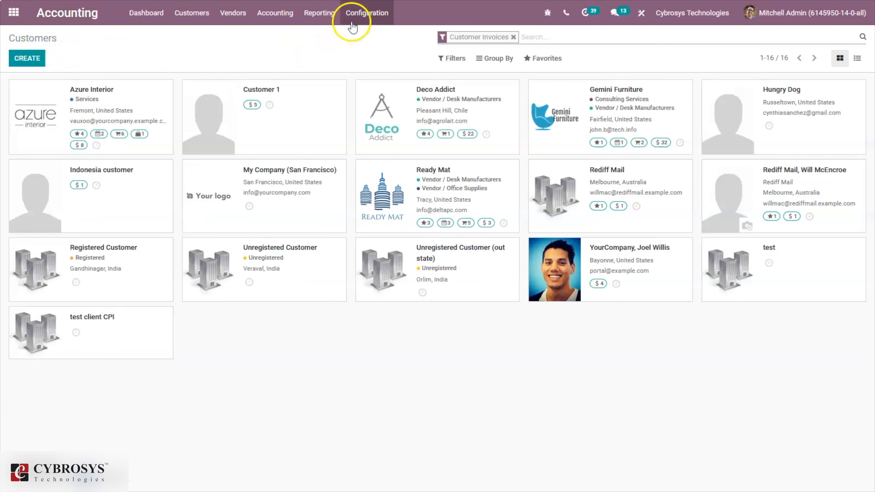
left_click(356, 23)
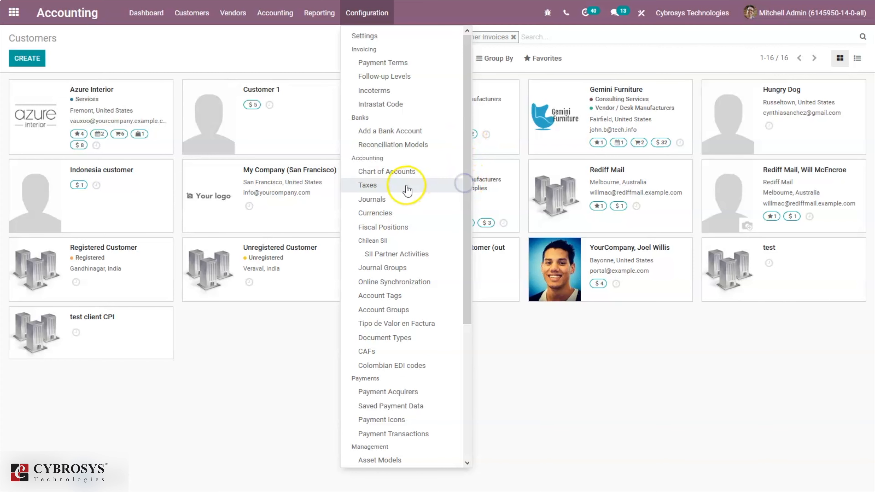
left_click(407, 187)
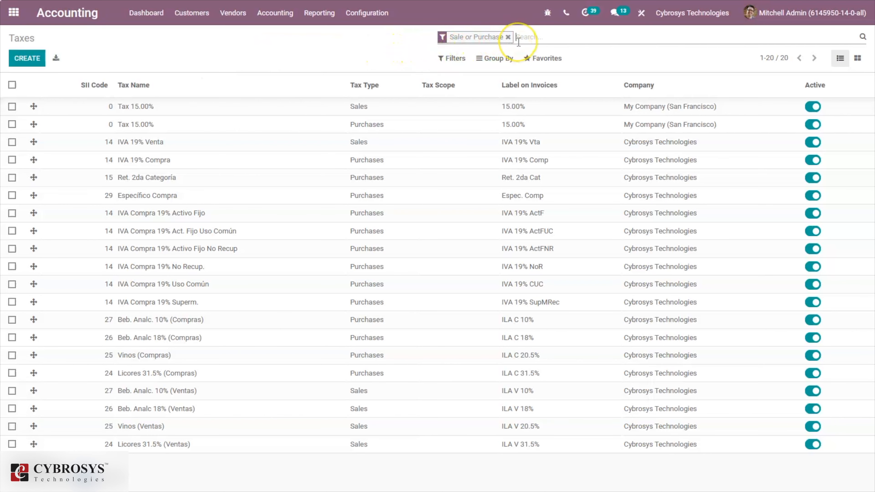
type("ila")
key("Return")
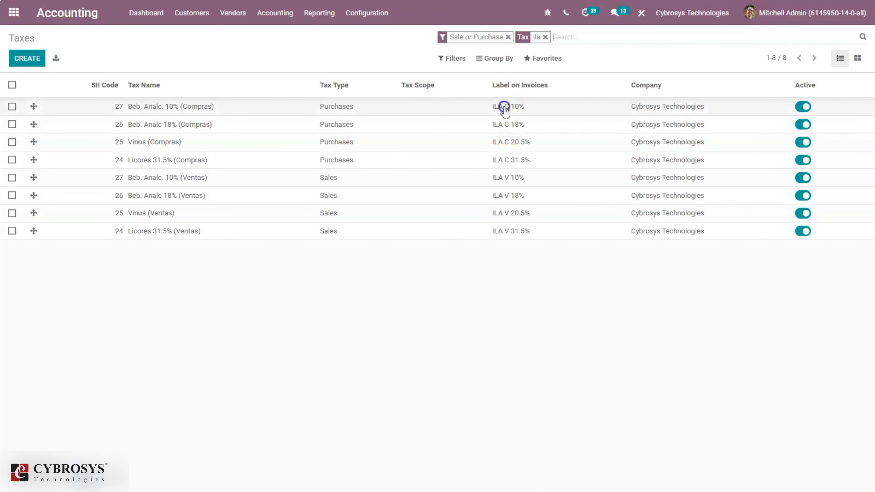
Open the Beb. Analc. 10% (Compras) tax for editing and browse its full tax group list
left_click(506, 106)
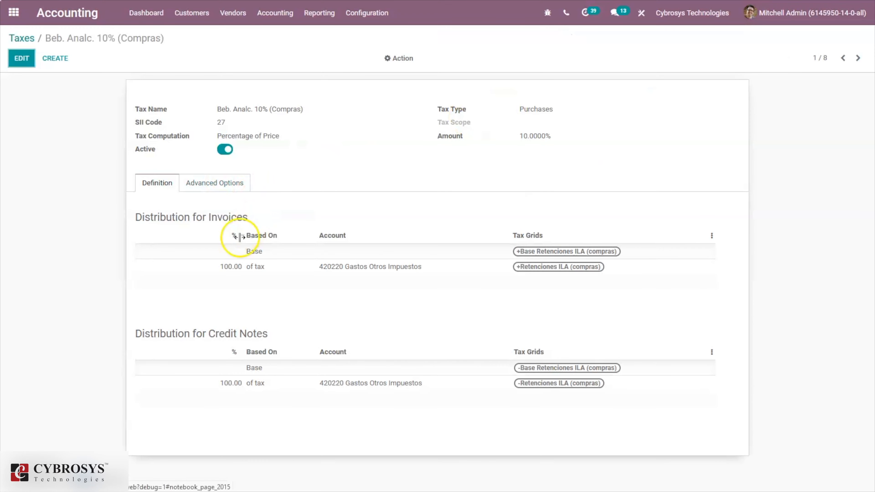
left_click(206, 183)
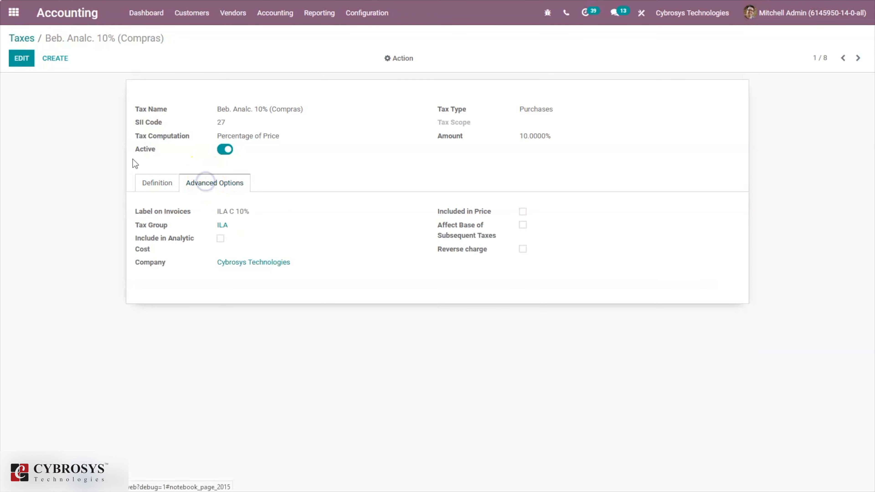
left_click(22, 59)
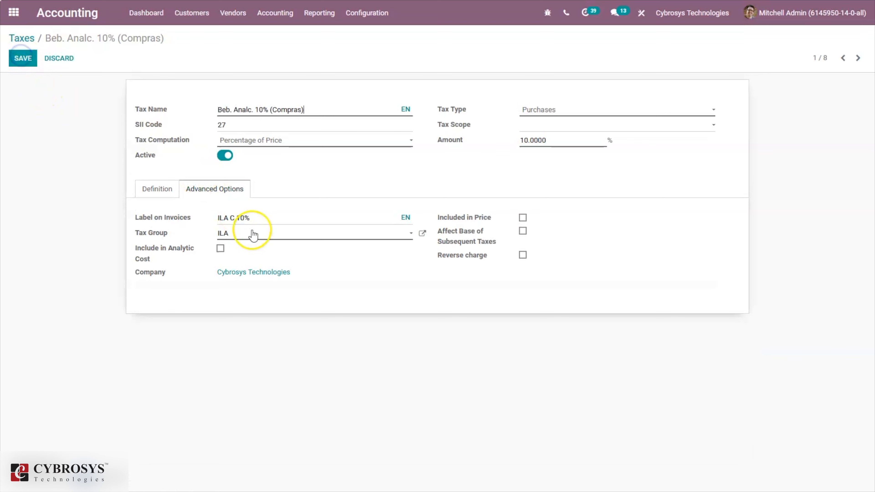
left_click(246, 233)
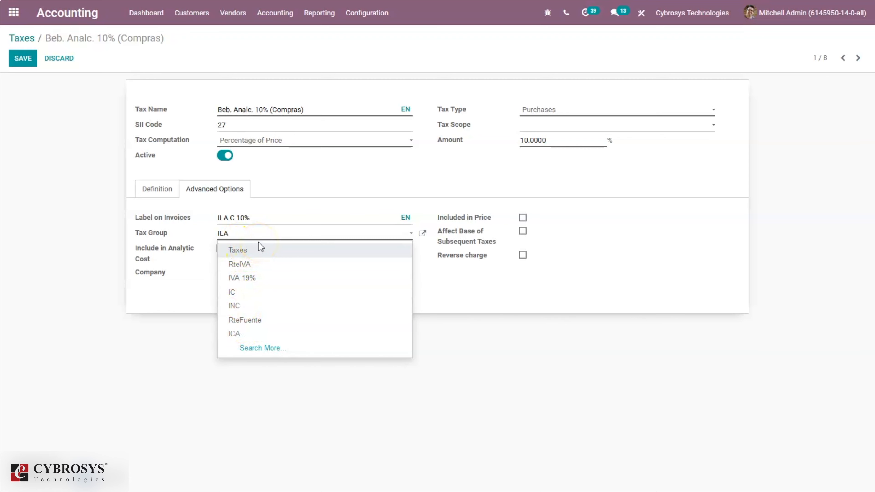
left_click(262, 349)
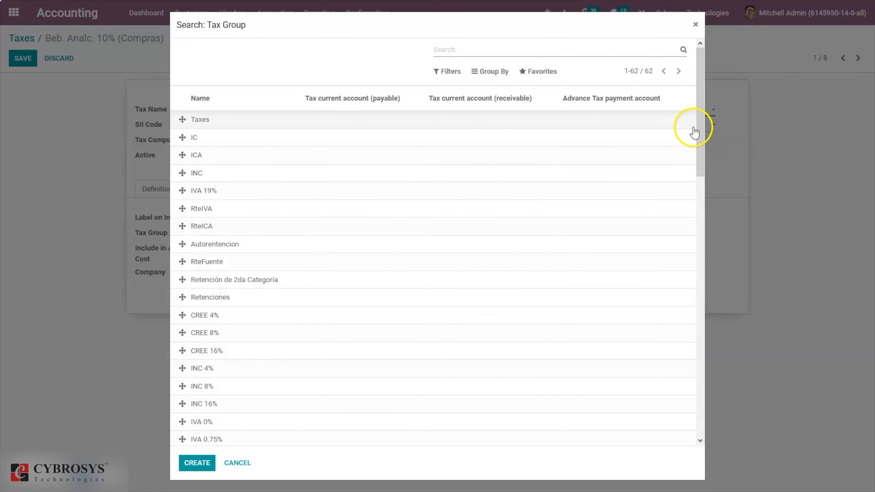
Scroll the tax groups, close the lookup without choosing, and go back to the Taxes list
left_click_drag(698, 128, 686, 321)
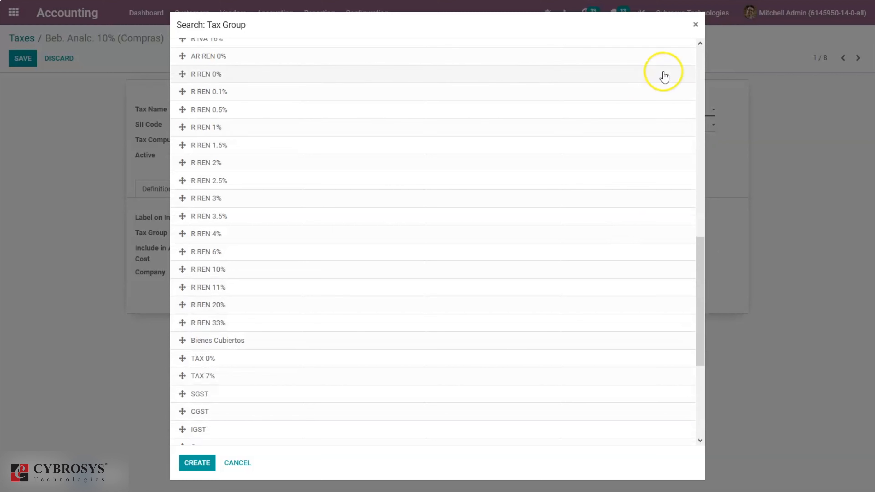
left_click_drag(701, 249, 701, 369)
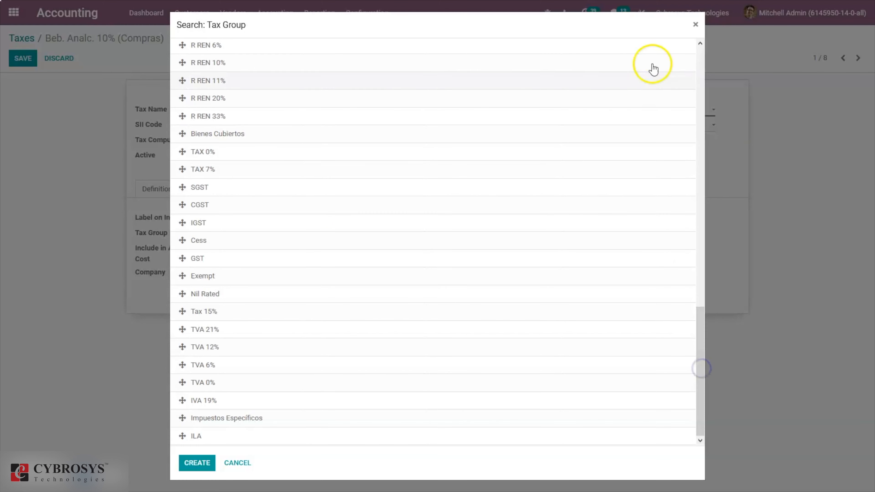
left_click(696, 26)
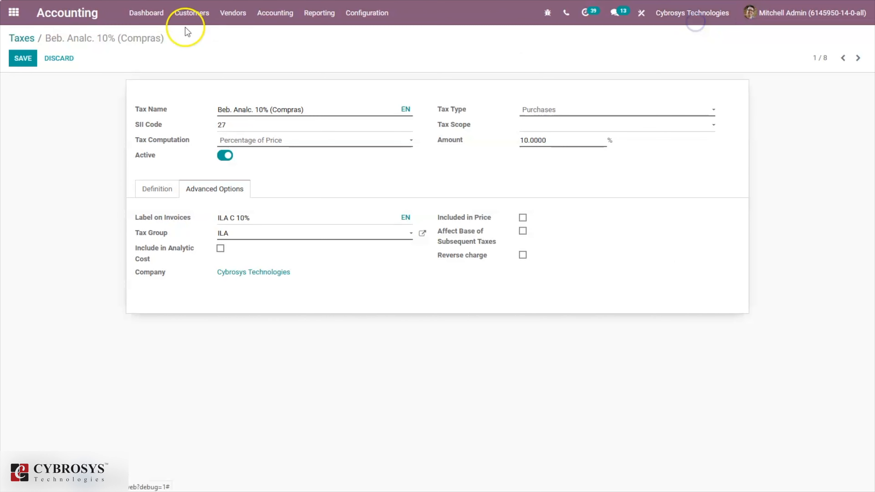
left_click(22, 39)
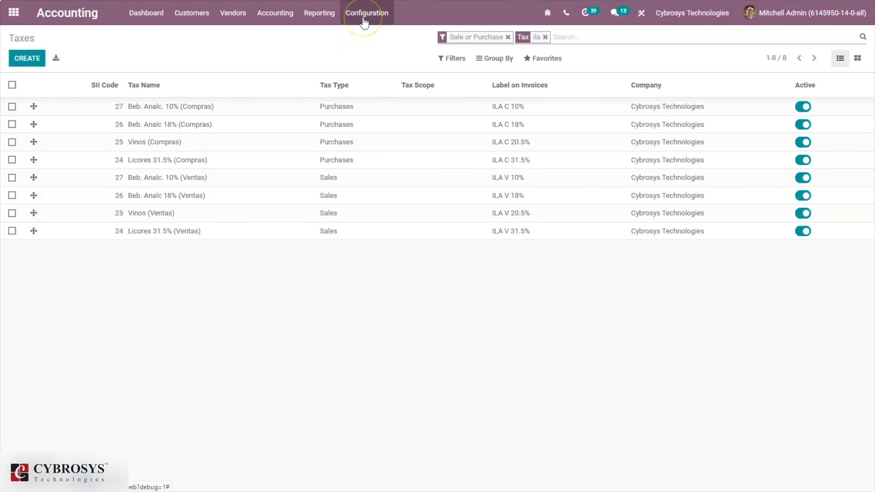
Inspect the tax and account mappings of Compras - Gastos rechazados, then return to Fiscal Positions
left_click(363, 18)
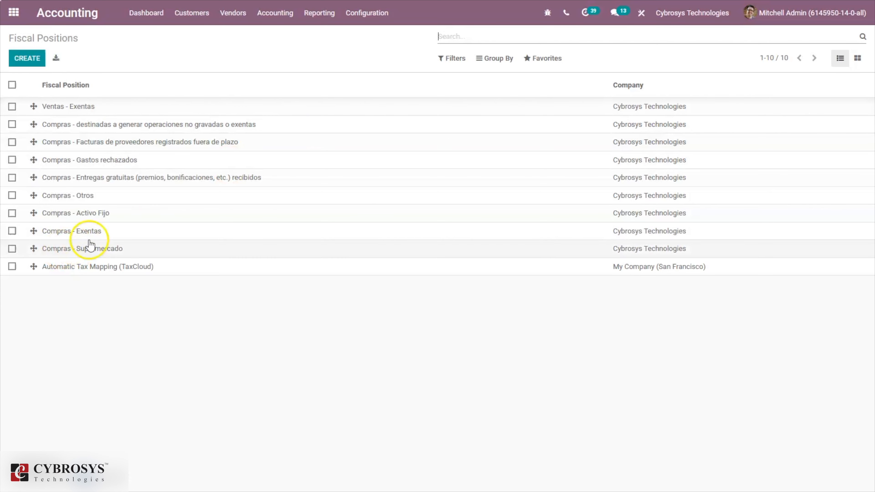
left_click(105, 153)
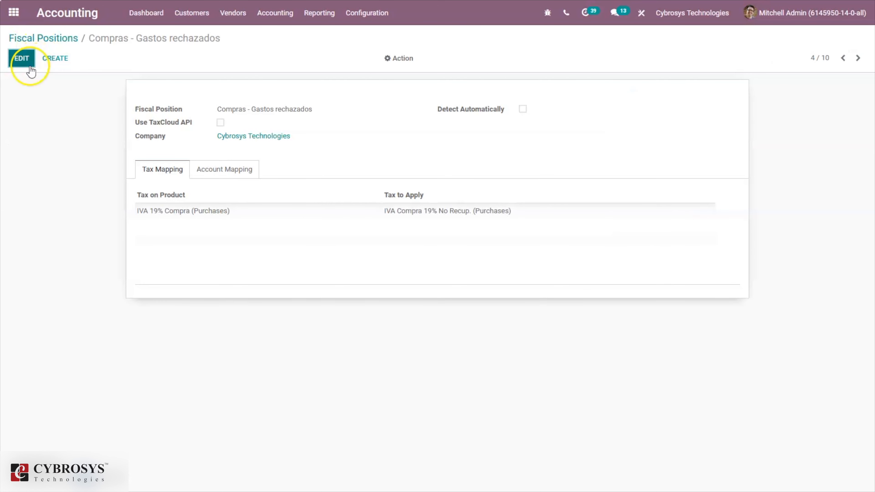
left_click(22, 60)
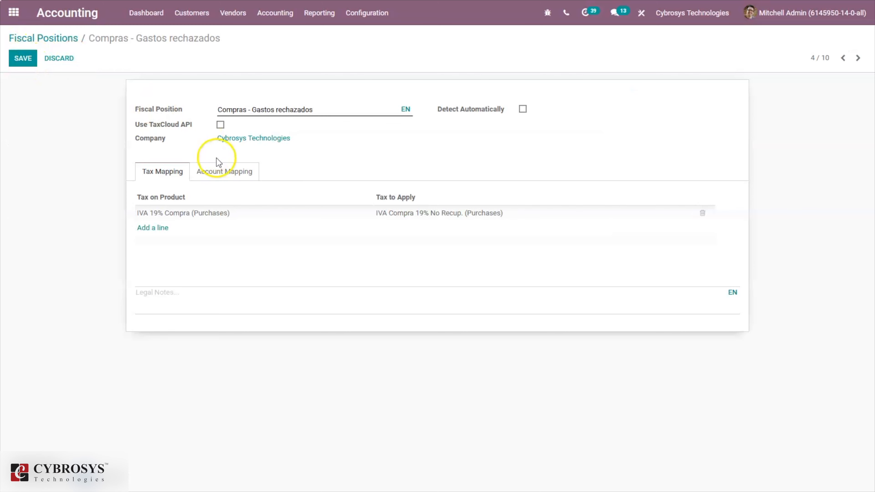
left_click(216, 182)
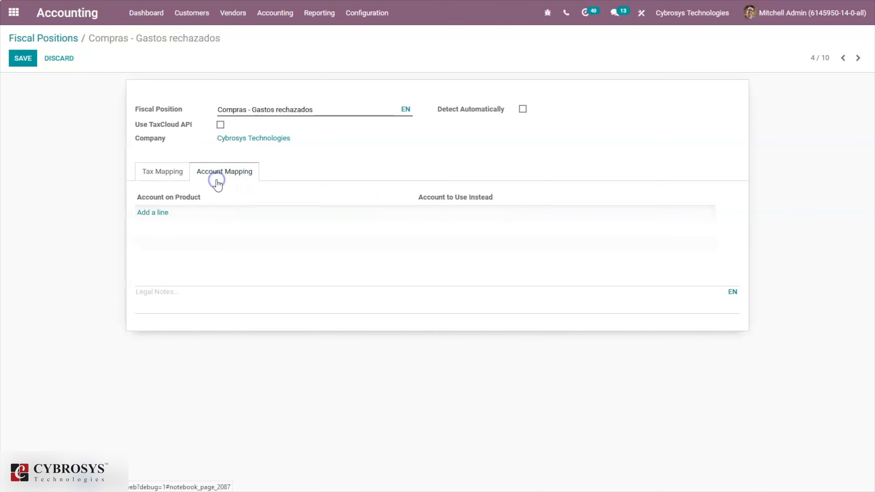
left_click(171, 172)
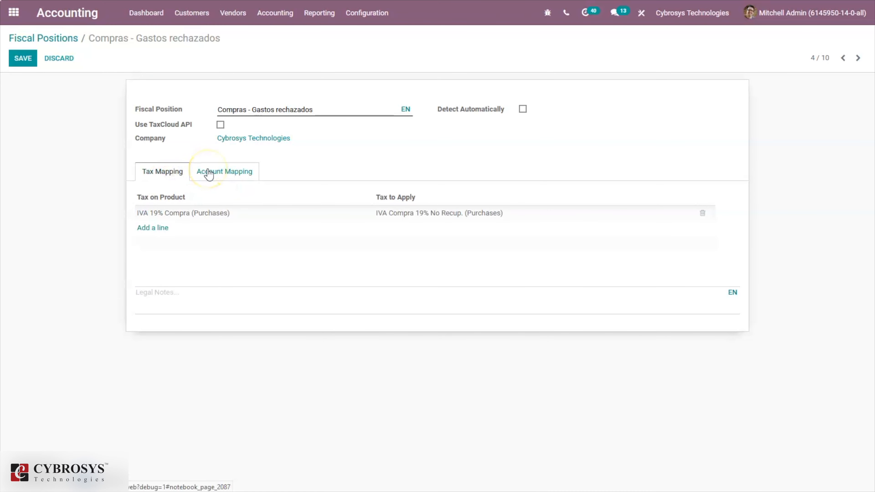
left_click(62, 44)
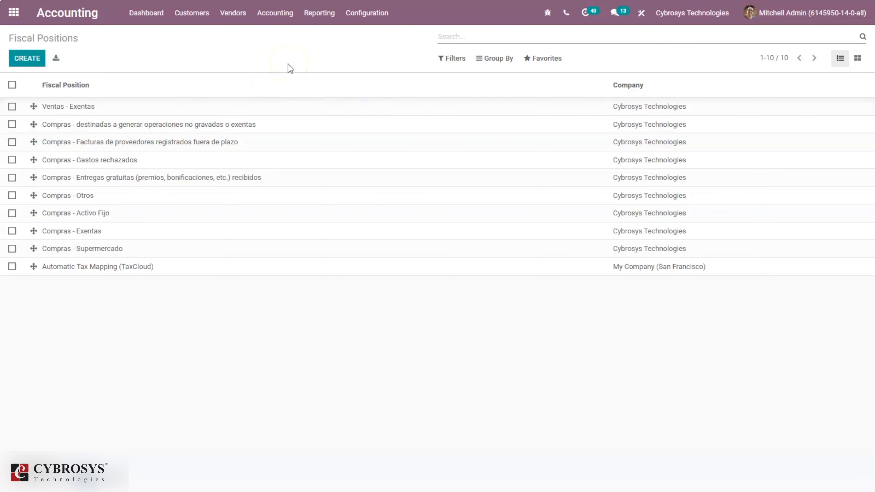
left_click(358, 17)
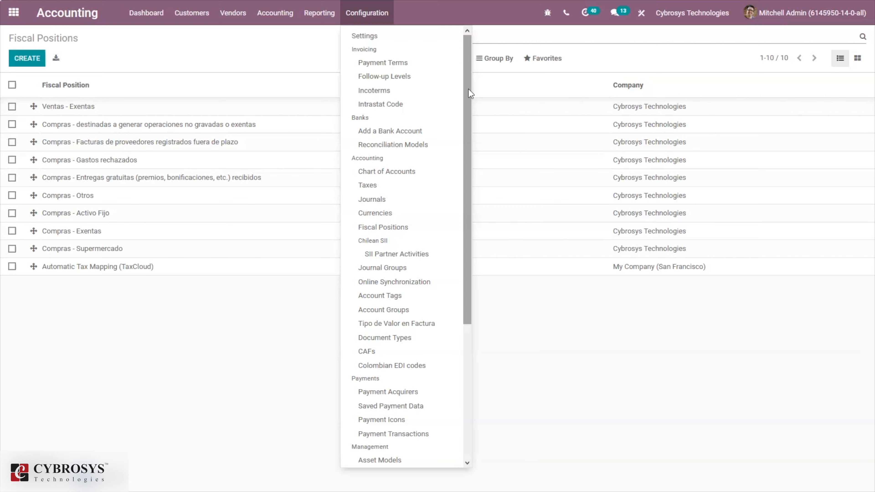
Open Document Types, inspect (33) Factura Electrónica's empty Cafs tab, and return to the list
left_click_drag(470, 93, 469, 176)
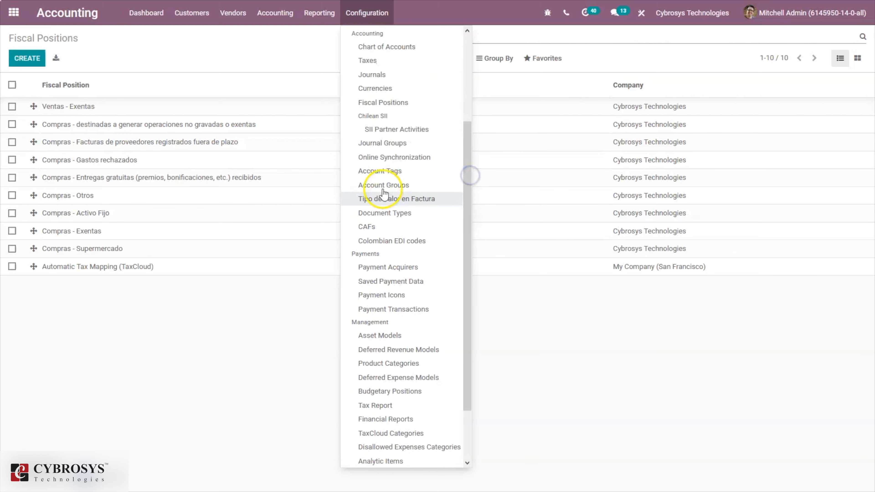
left_click(388, 218)
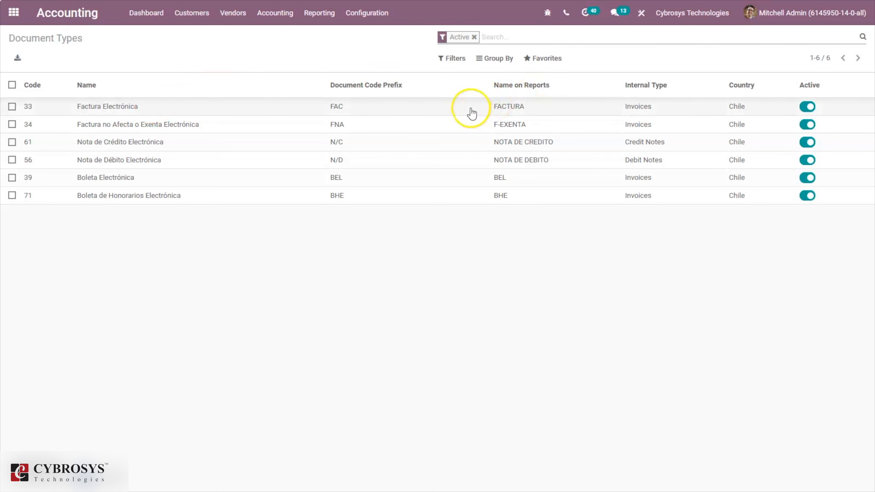
left_click(473, 110)
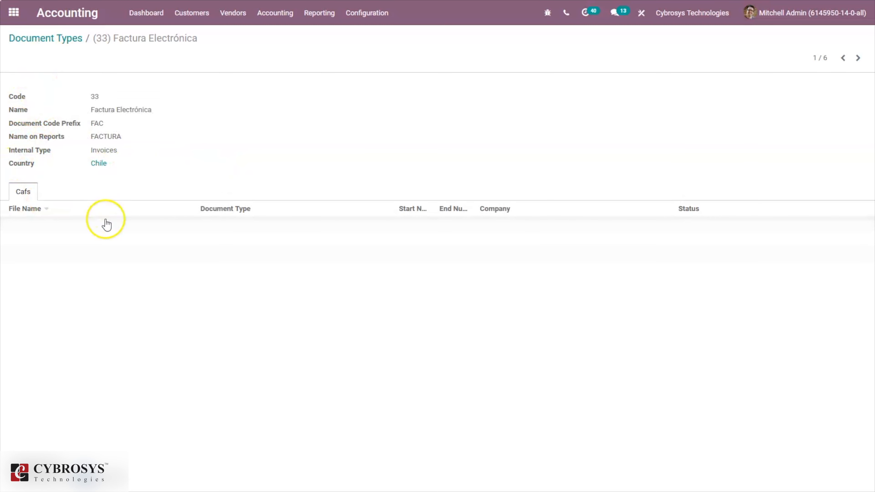
left_click(59, 36)
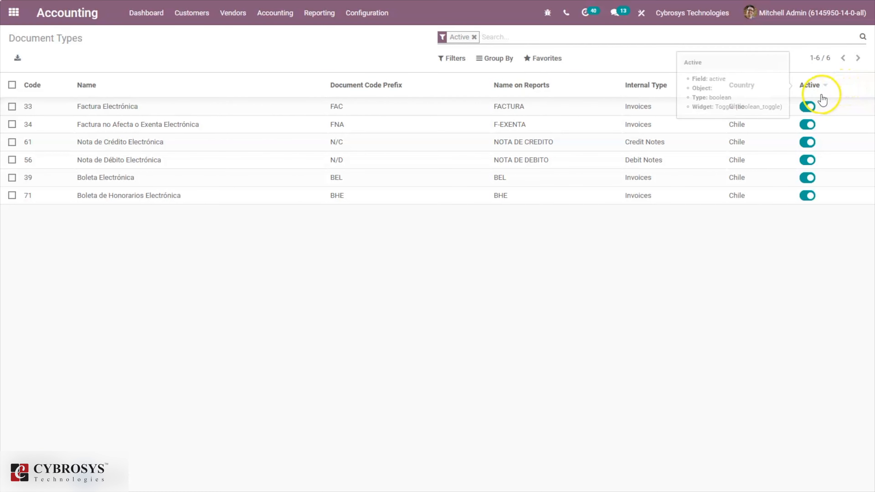
left_click(800, 264)
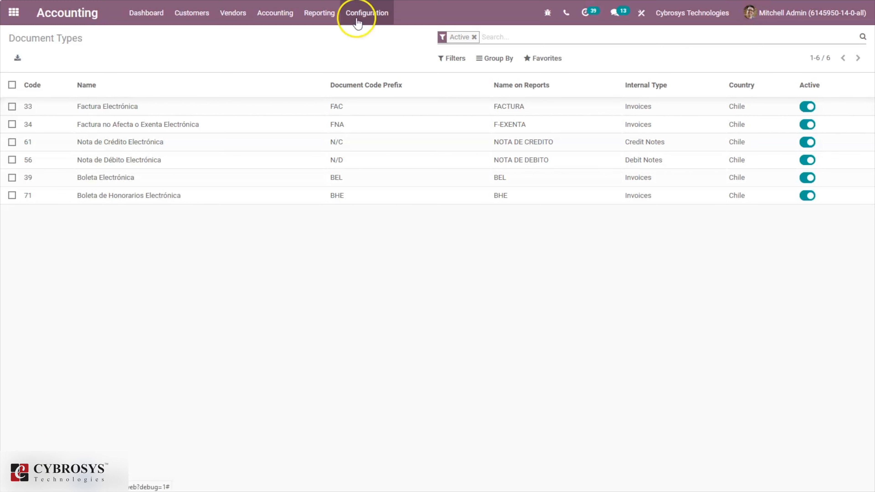
Open the Cybrosys Technologies Customer Invoices journal from the Journals list
left_click(358, 17)
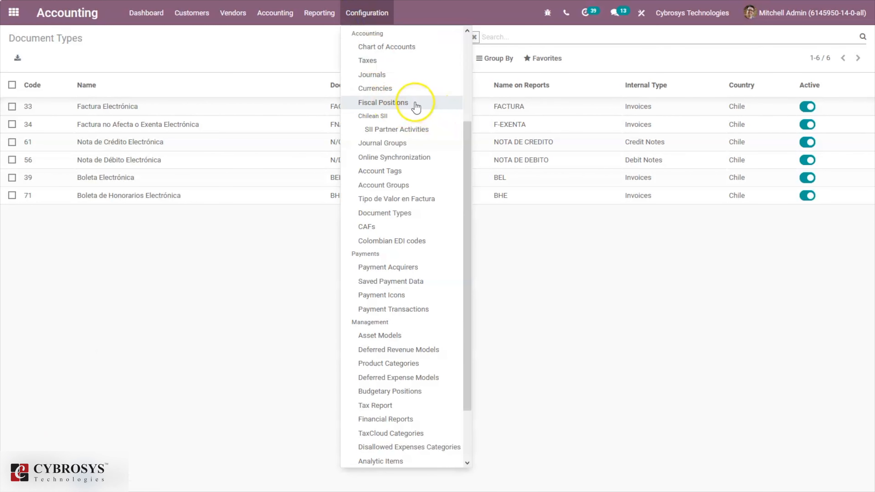
left_click(388, 82)
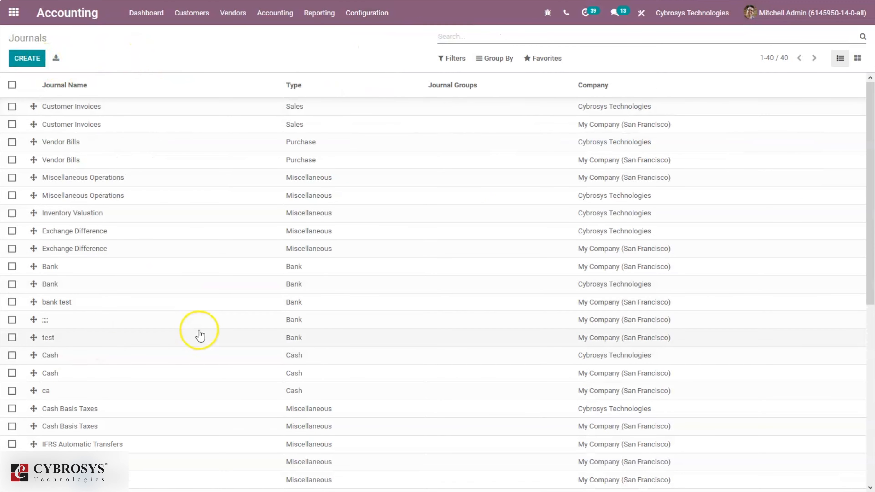
left_click_drag(872, 203, 872, 181)
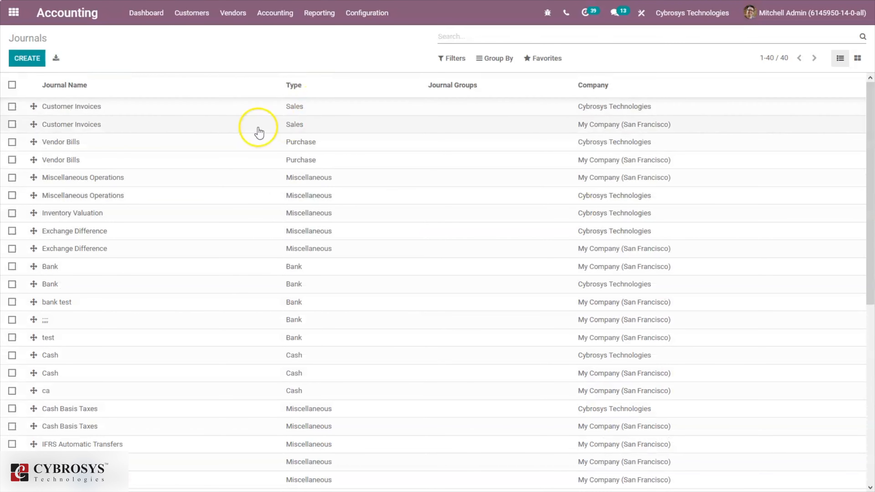
left_click(334, 115)
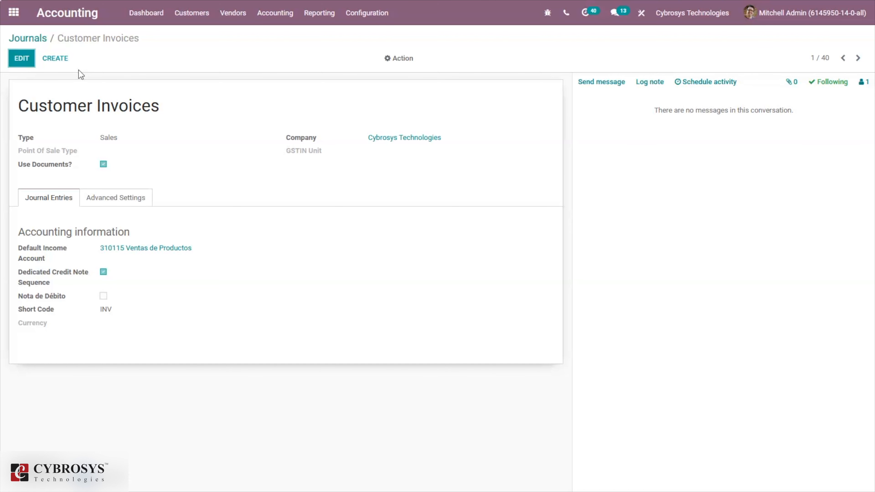
Edit the Customer Invoices journal, try Online and Manual Point Of Sale Type, then leave it blank
left_click(20, 59)
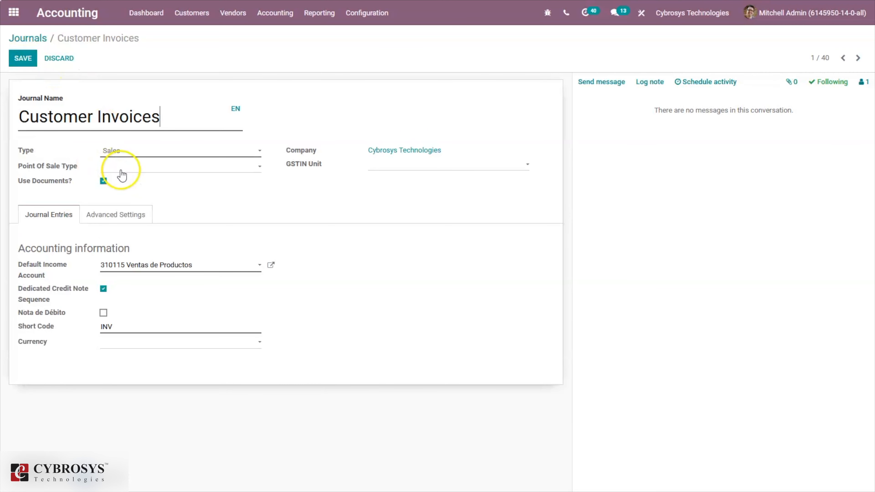
left_click(120, 167)
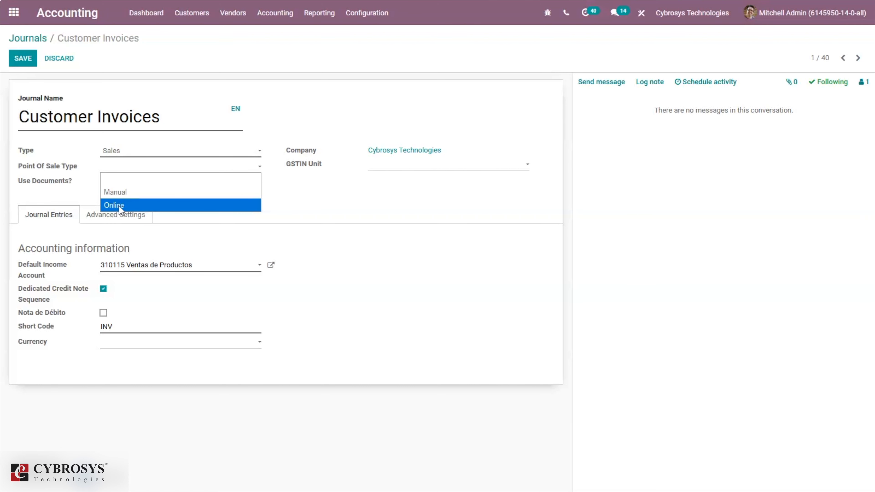
left_click(119, 206)
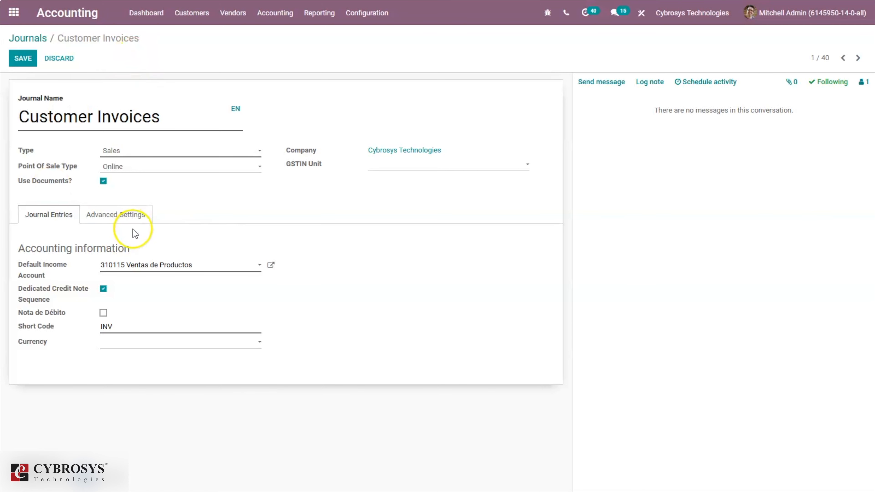
left_click(117, 167)
left_click(133, 193)
left_click(154, 167)
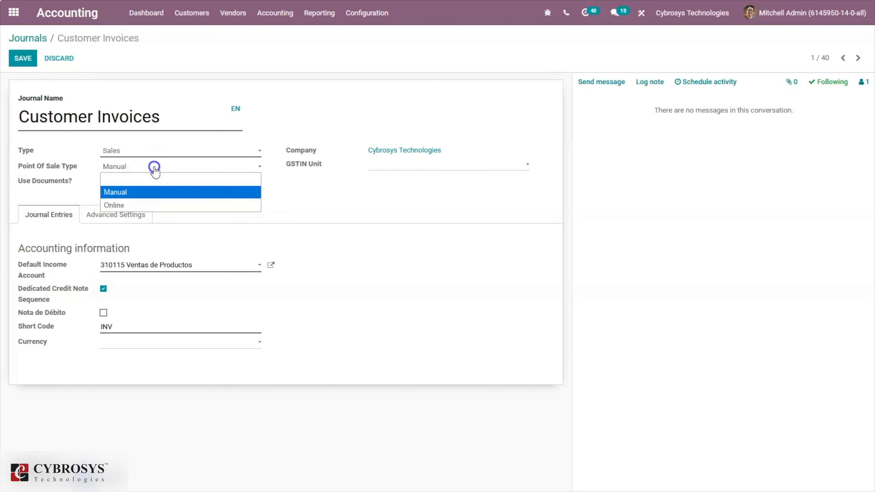
left_click(128, 203)
left_click(132, 167)
left_click(128, 179)
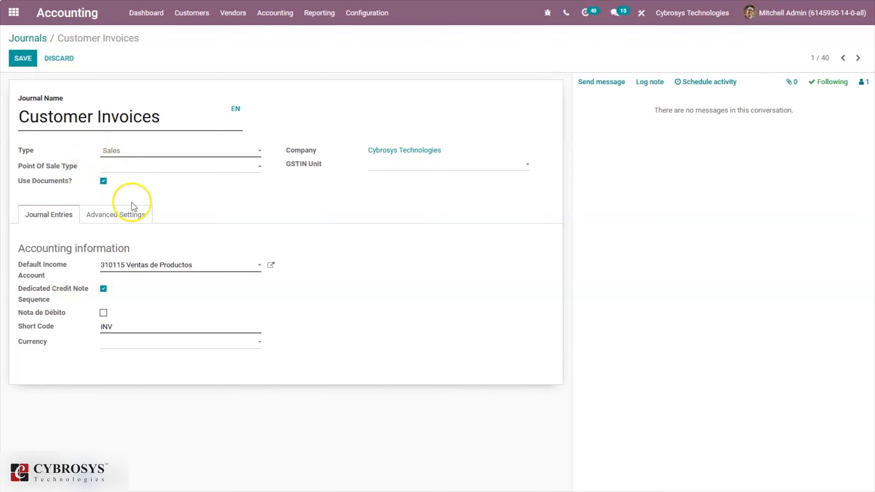
left_click(127, 214)
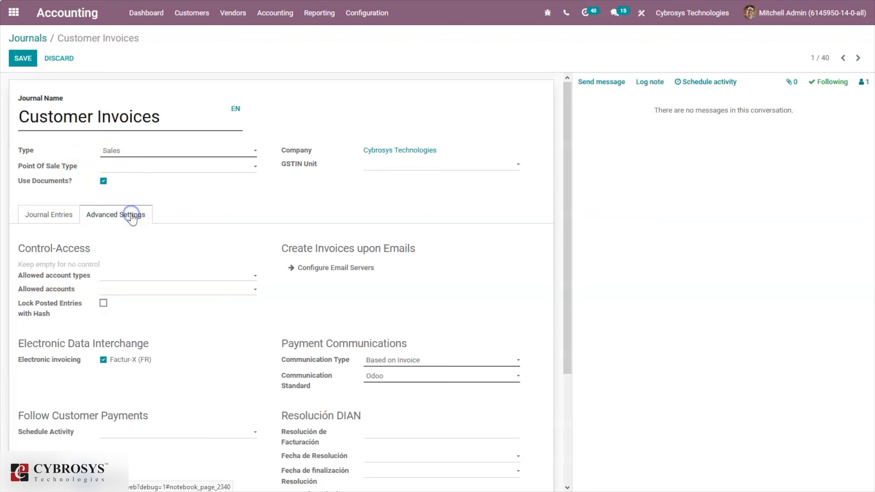
left_click(41, 226)
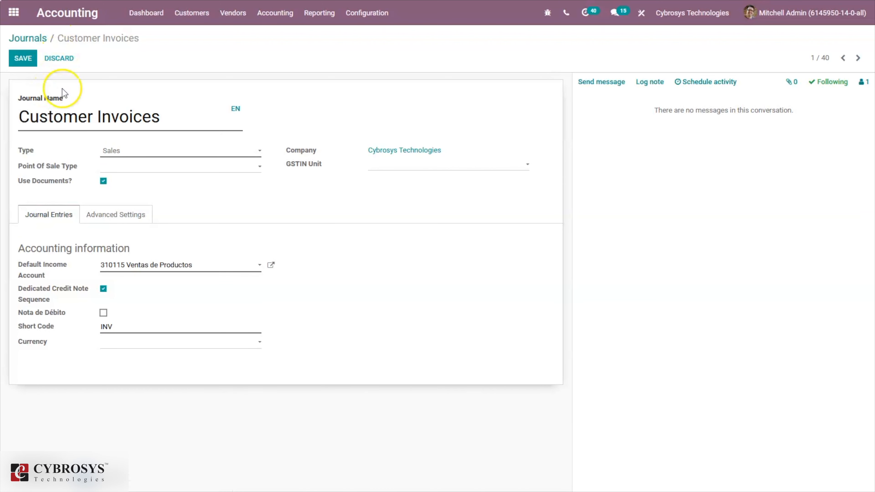
Save the Customer Invoices journal, then open the CAFs list and start a new CAF
left_click(22, 58)
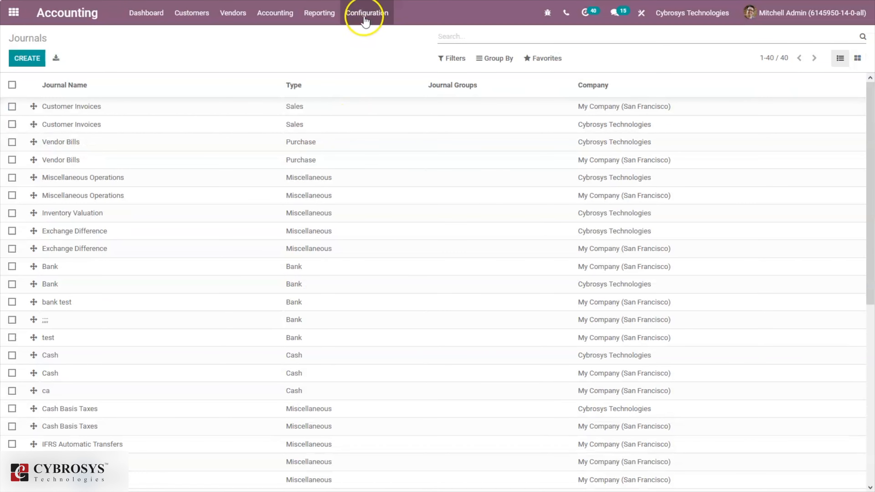
left_click(363, 12)
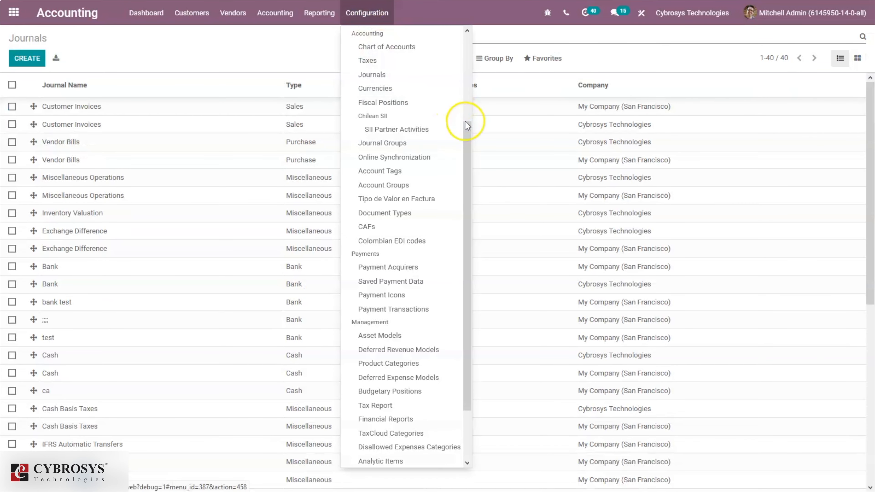
left_click_drag(470, 138, 471, 153)
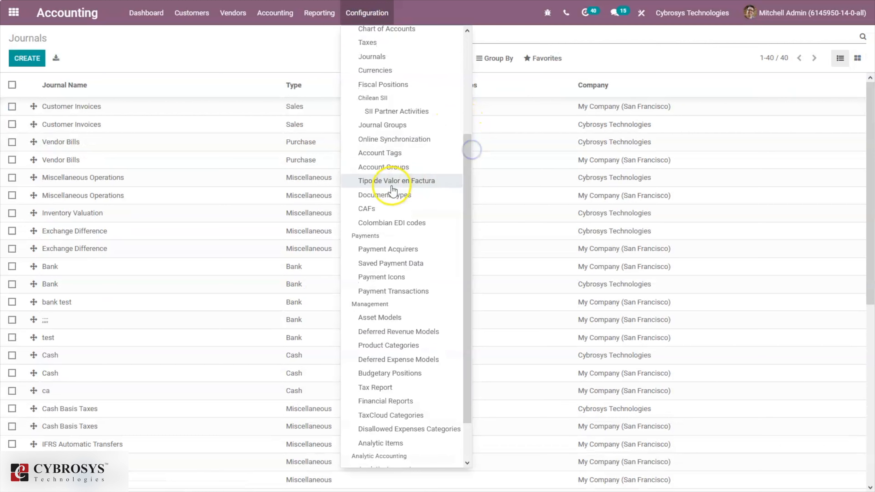
left_click(389, 208)
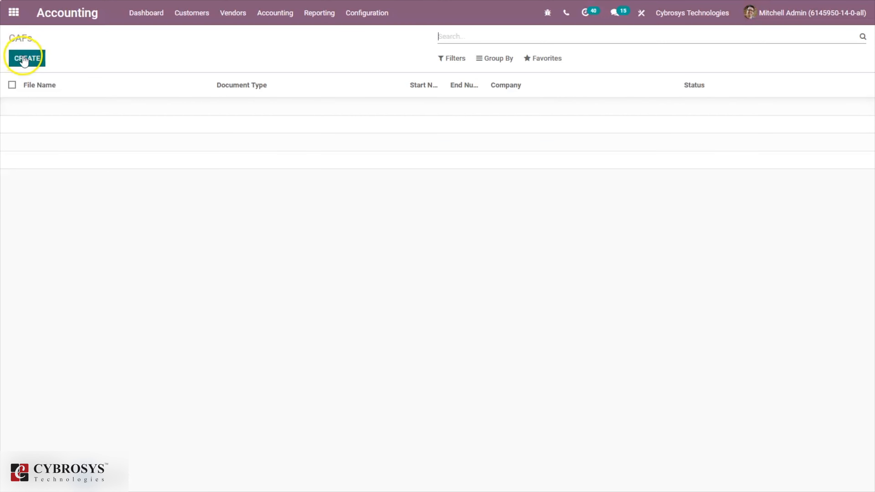
left_click(24, 58)
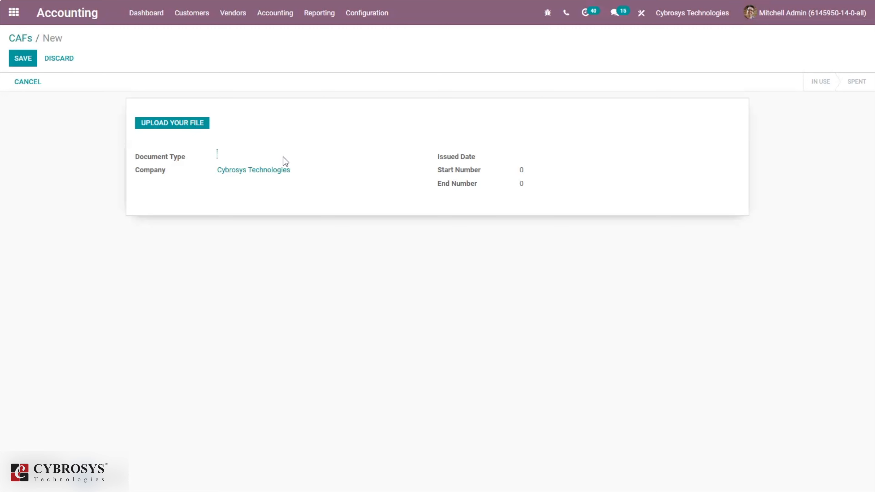
left_click(172, 123)
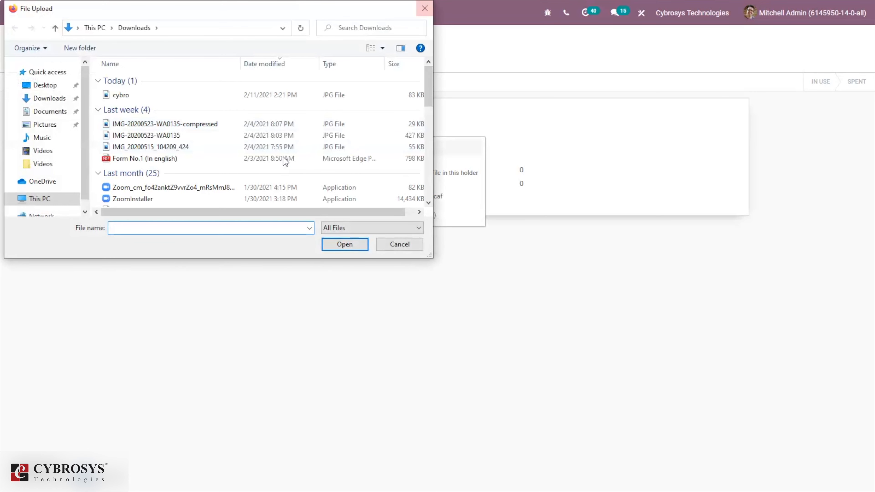
key("Escape")
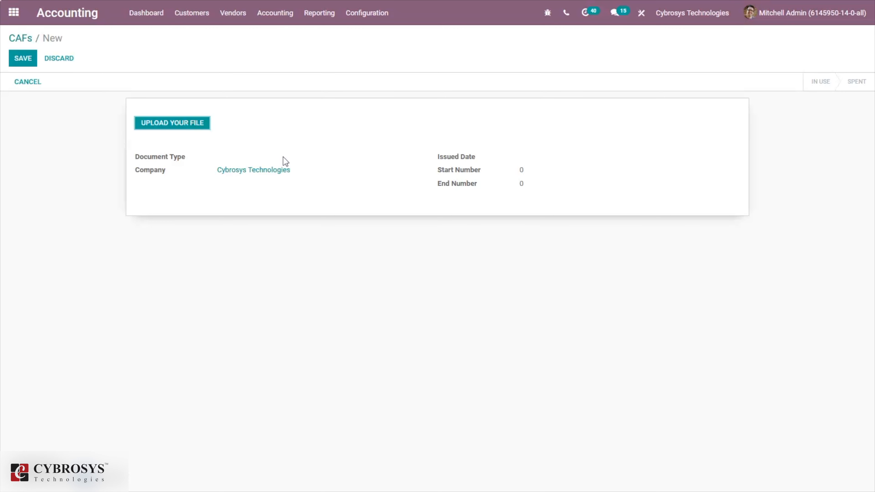
left_click(38, 446)
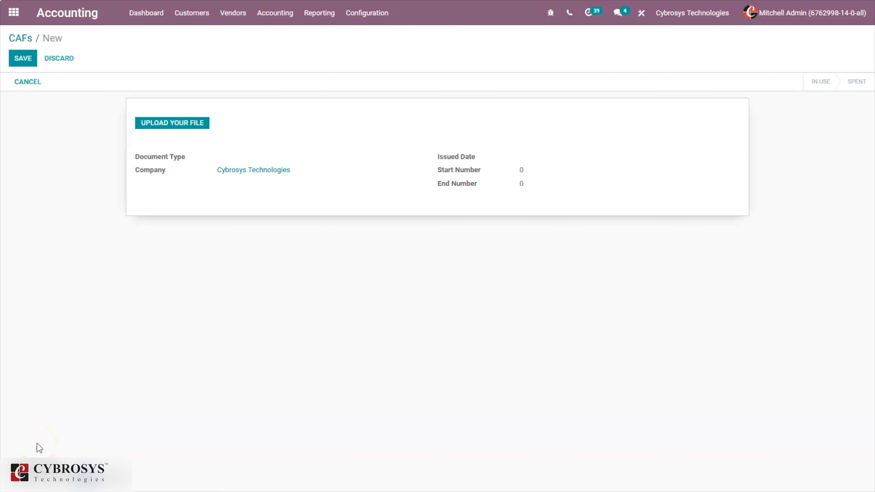
left_click(65, 386)
Create a new customer invoice and set its customer to Azure Interior
left_click(186, 24)
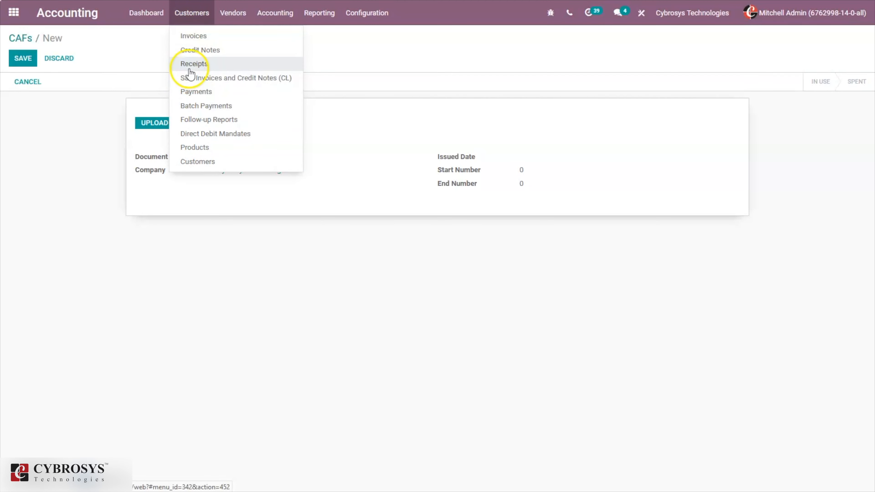
left_click(189, 38)
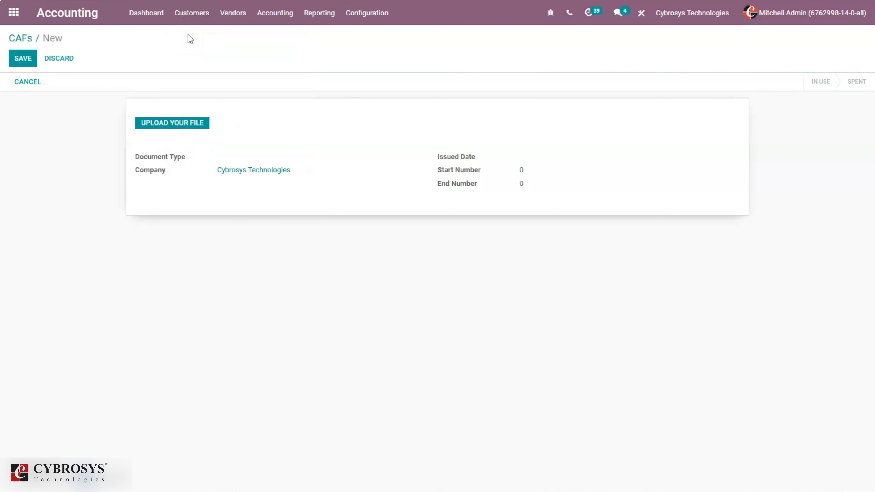
left_click(30, 59)
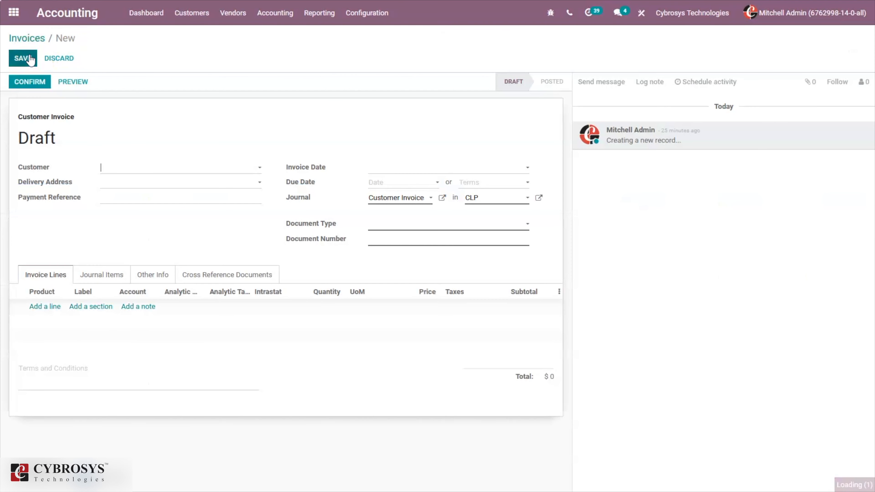
left_click(162, 169)
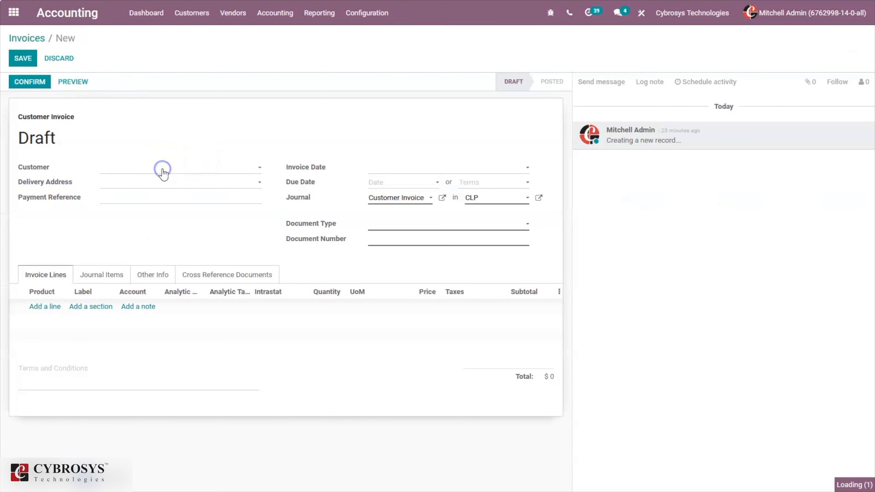
type("cy")
left_click(146, 197)
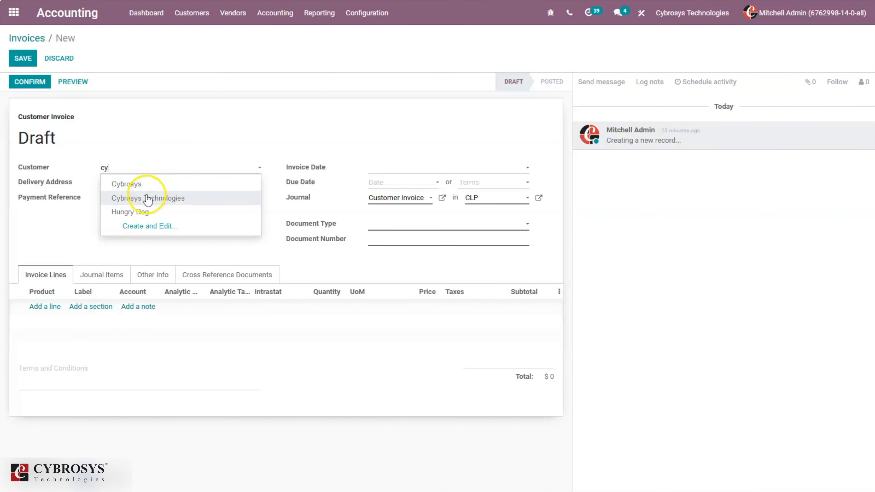
left_click(195, 171)
key("BackSpace")
key("BackSpace")
key("BackSpace")
key("BackSpace")
key("BackSpace")
key("BackSpace")
key("BackSpace")
key("BackSpace")
key("BackSpace")
key("BackSpace")
key("BackSpace")
key("BackSpace")
key("BackSpace")
key("BackSpace")
key("BackSpace")
key("BackSpace")
key("BackSpace")
key("BackSpace")
key("BackSpace")
key("BackSpace")
key("BackSpace")
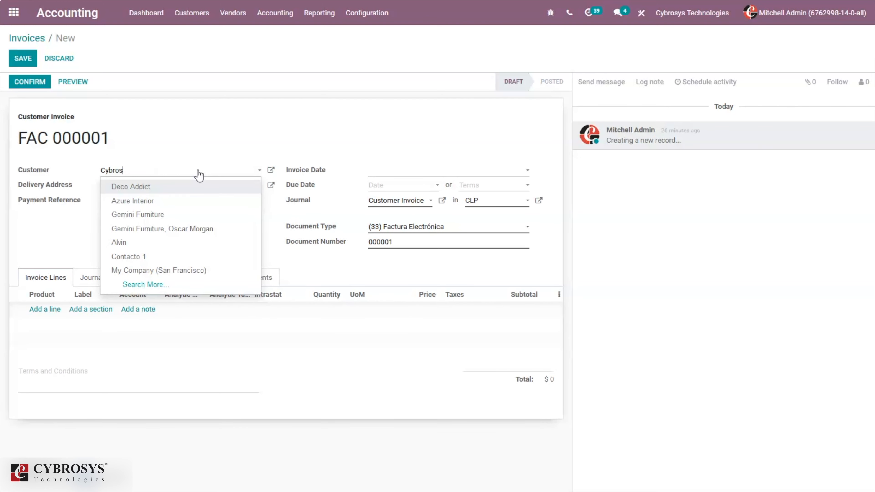
type("az")
left_click(158, 186)
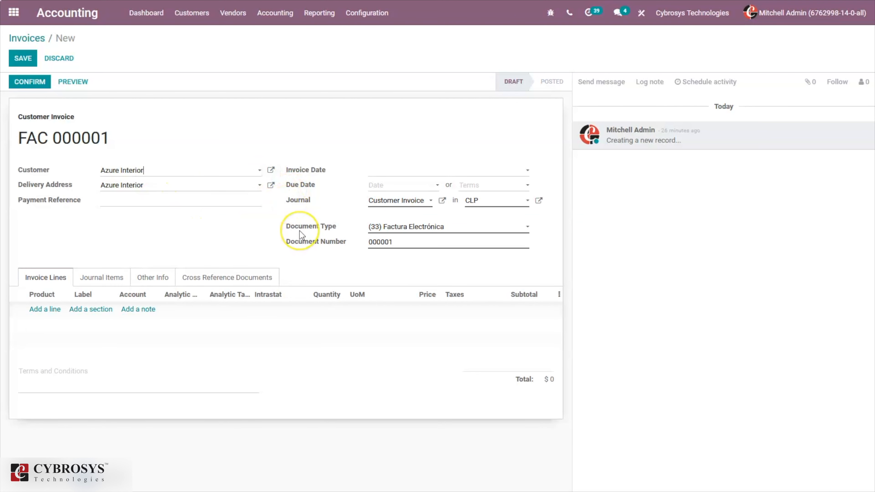
Keep (33) Factura Electrónica as the document type and add a blank invoice line
mouse_move(300, 231)
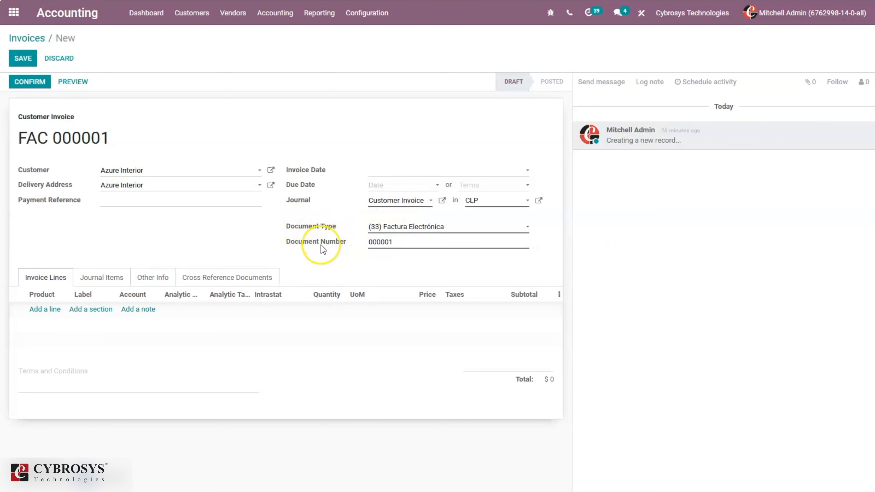
mouse_move(321, 249)
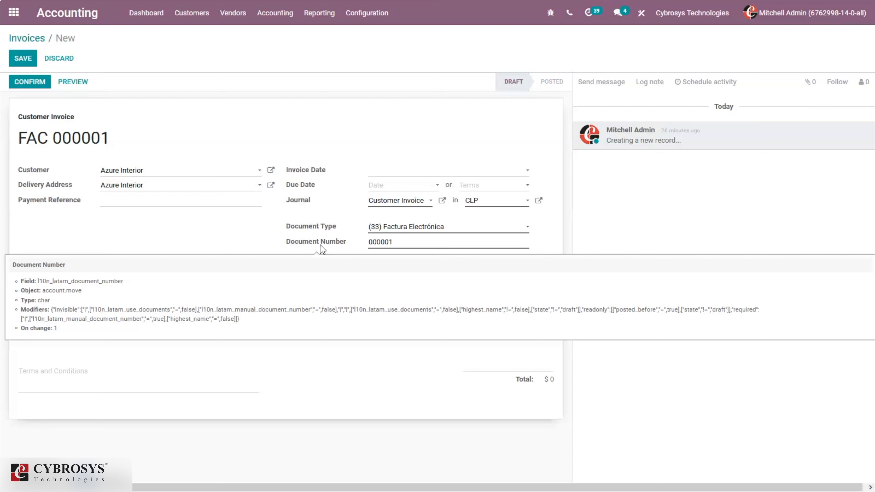
left_click(388, 224)
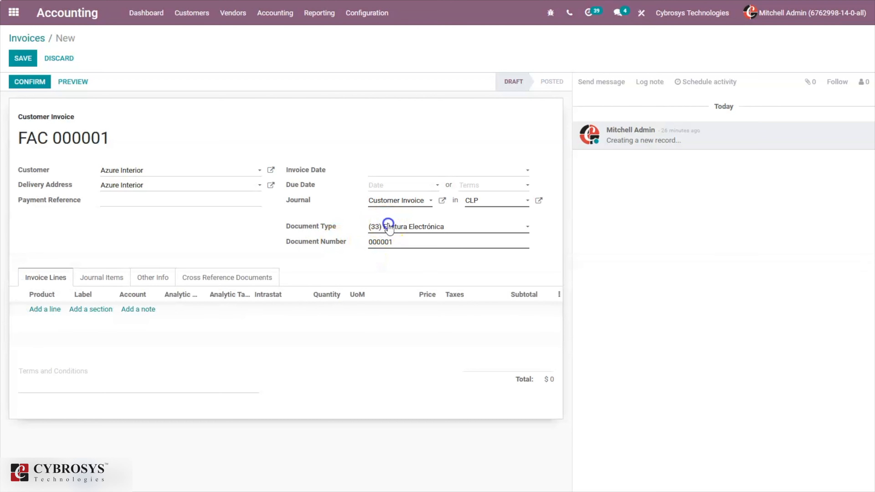
left_click(345, 229)
left_click(41, 309)
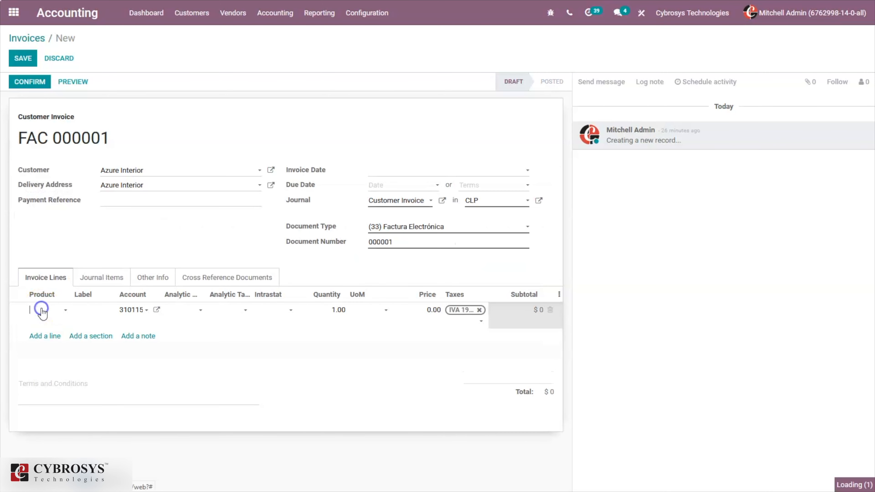
Add [DESK0005] Customizable Desk at 750.00 to FAC 000001 and save the draft
left_click(123, 389)
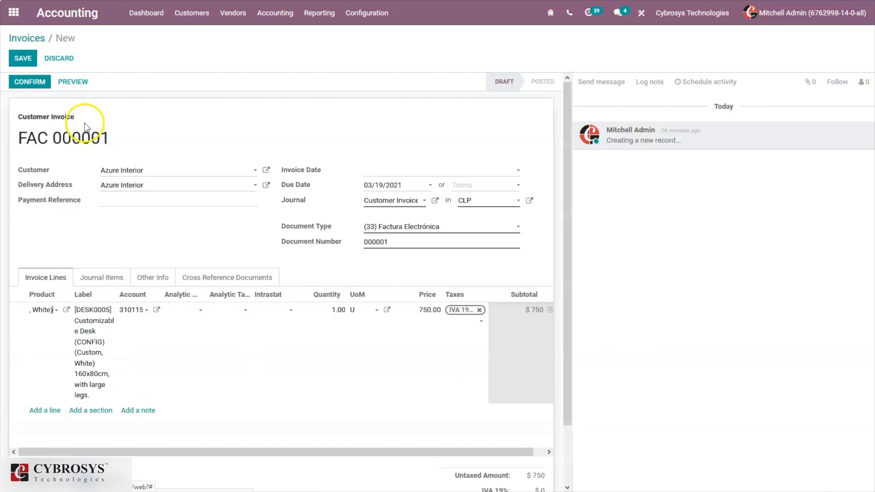
left_click(22, 61)
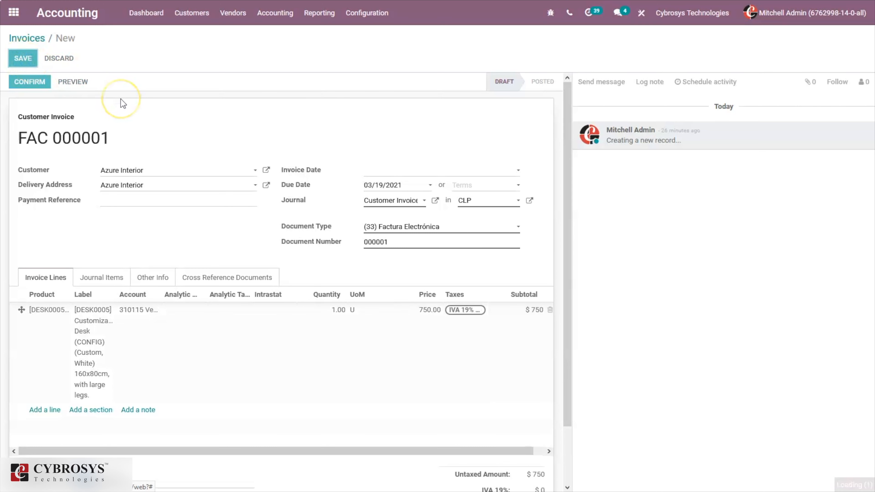
left_click(243, 156)
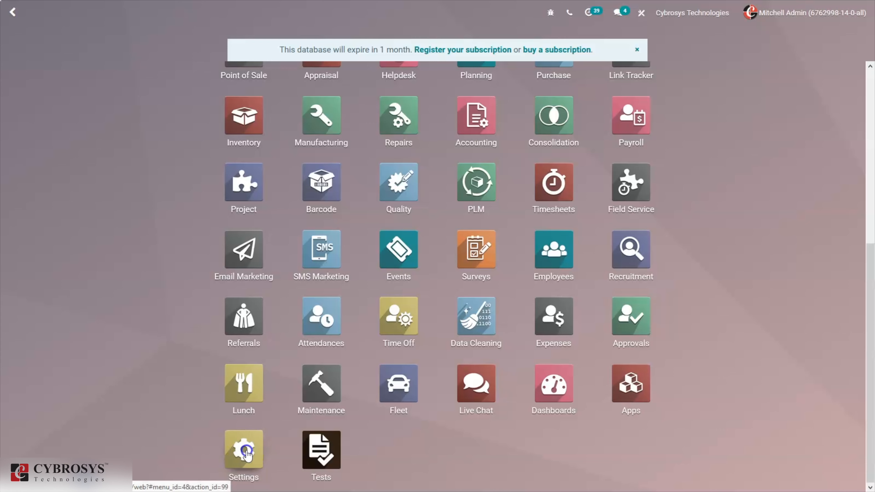
Open Settings > Technical > Scheduled Actions and filter the list by 'sii'
left_click(246, 451)
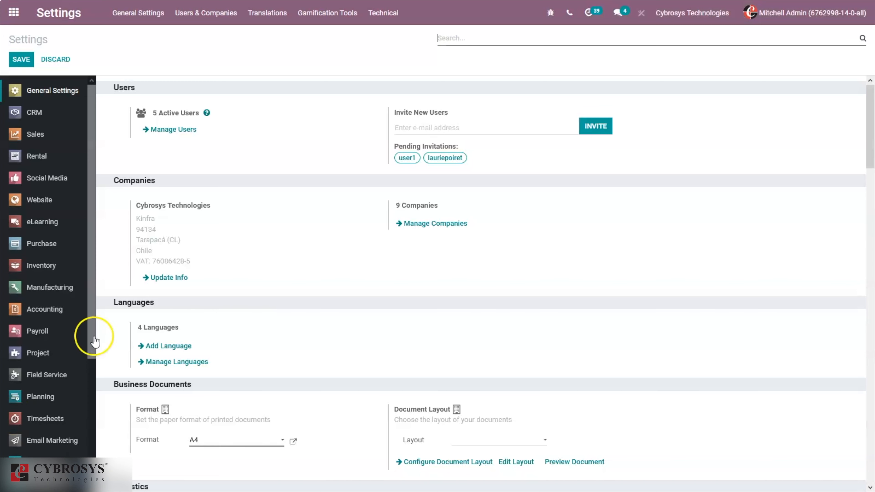
left_click(385, 13)
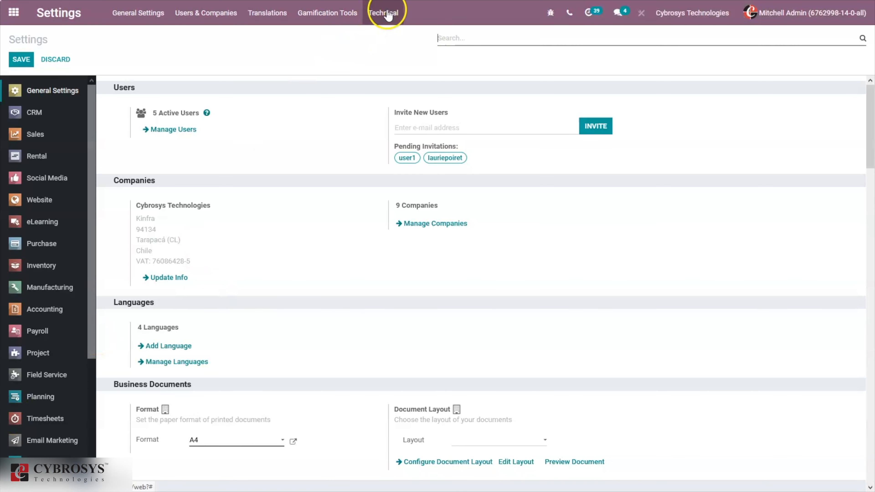
left_click_drag(460, 116, 465, 383)
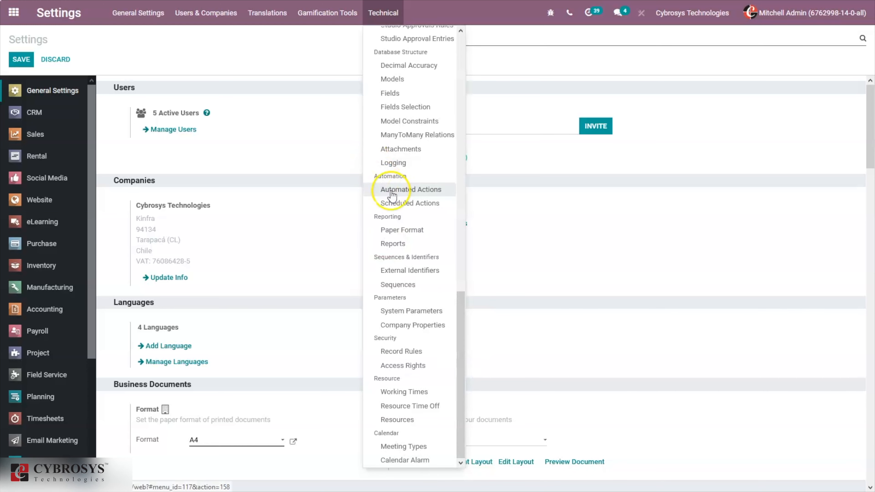
left_click(400, 207)
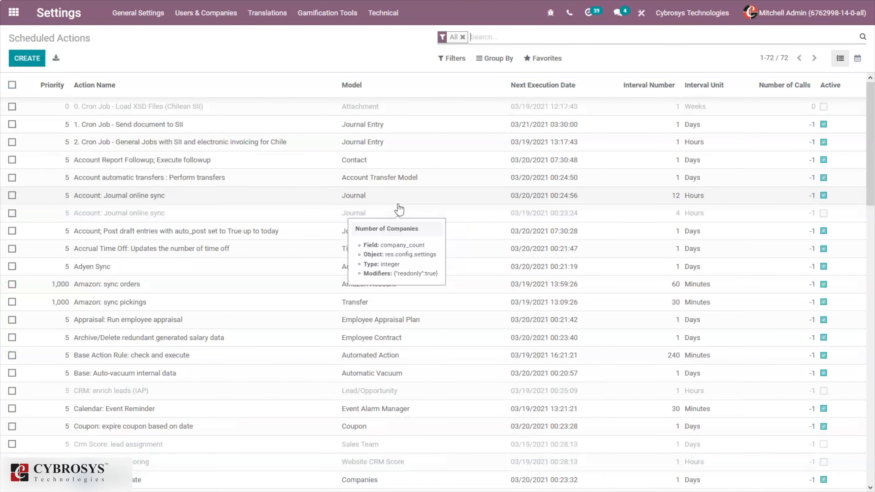
left_click(482, 41)
type("sii")
key("Return")
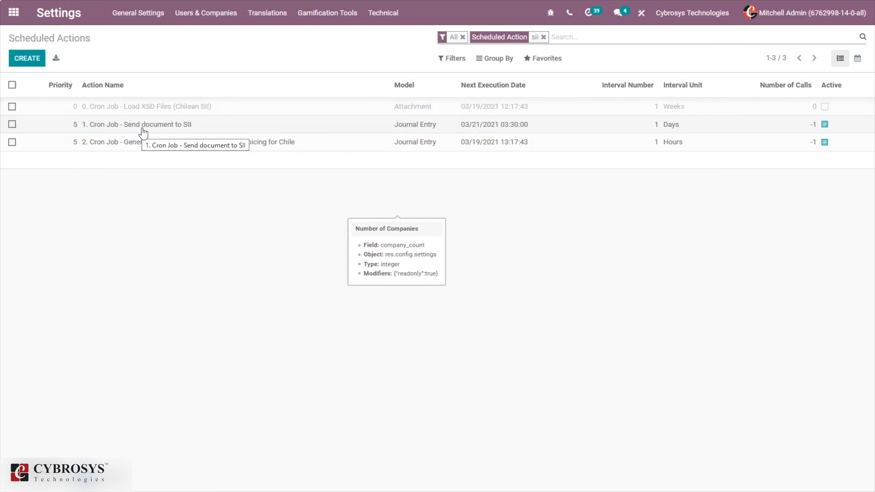
Inspect the '1. Cron Job - Send document to SII' action, then advance to the DTE statuses slide
left_click(143, 133)
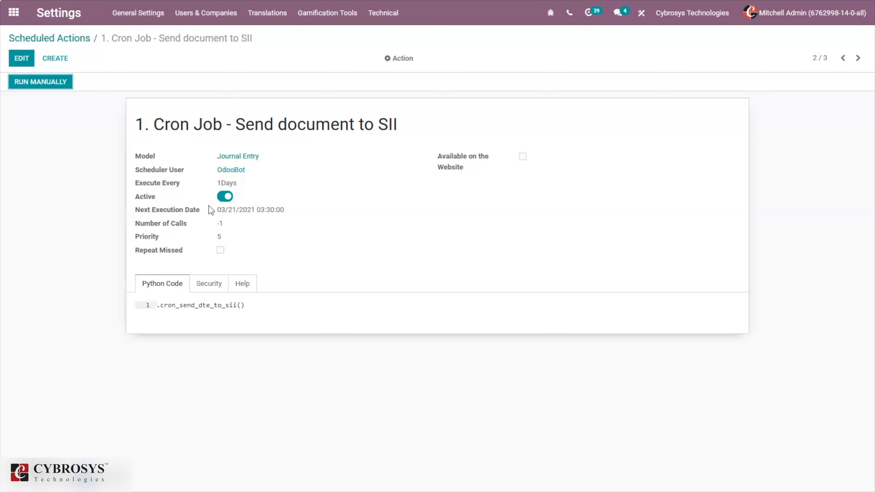
left_click(70, 38)
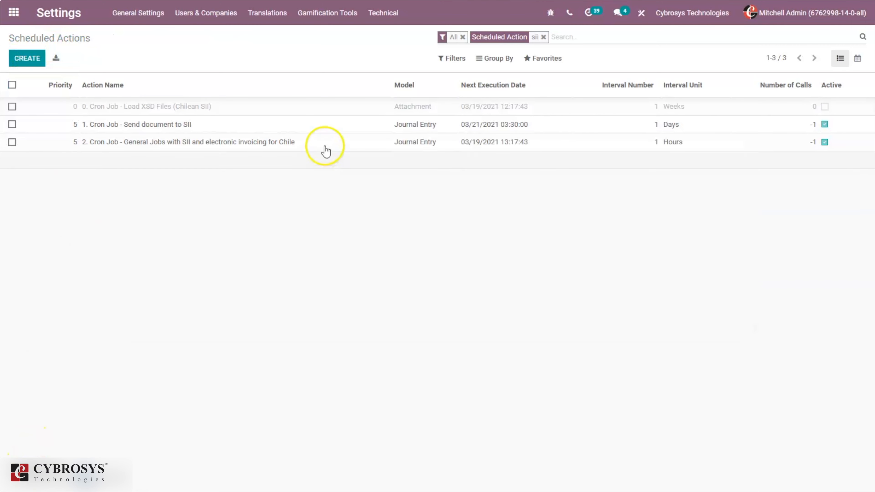
left_click(321, 131)
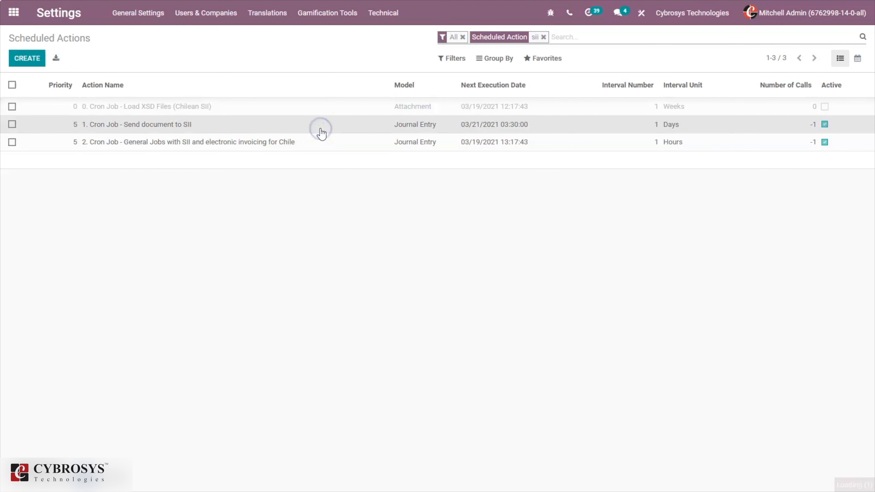
left_click(46, 40)
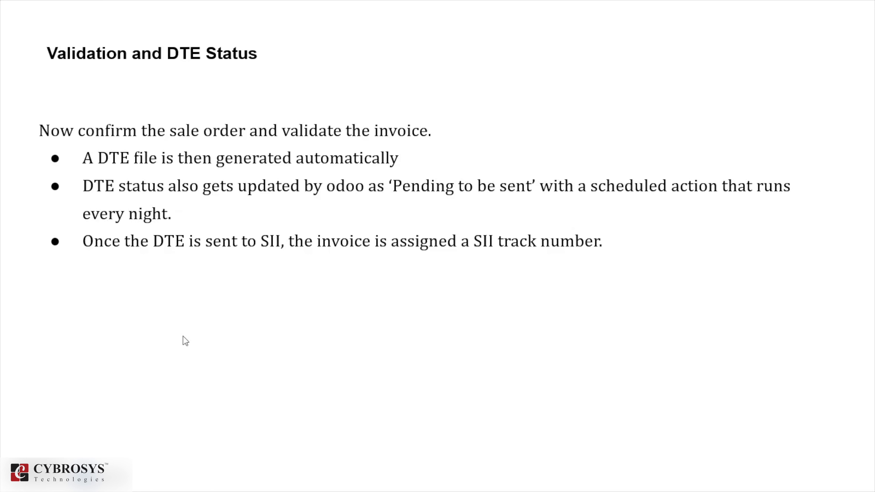
key("Right")
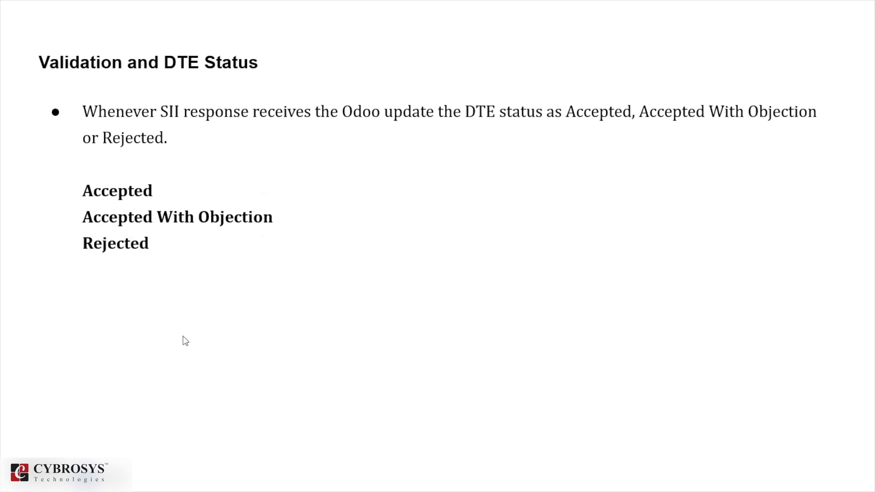